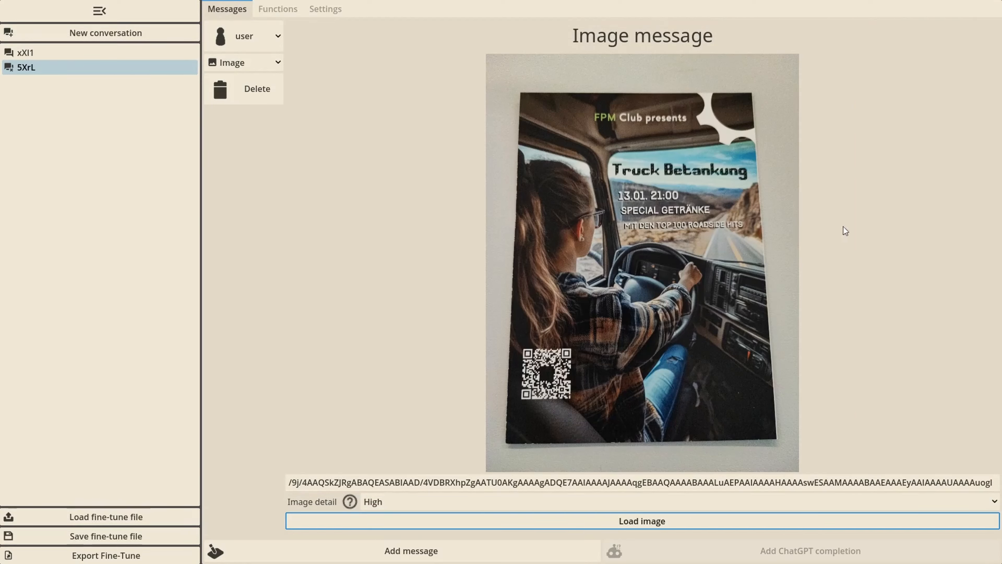
Try the Low and Auto image detail settings for the truck flyer and set it back to High
left_click(367, 337)
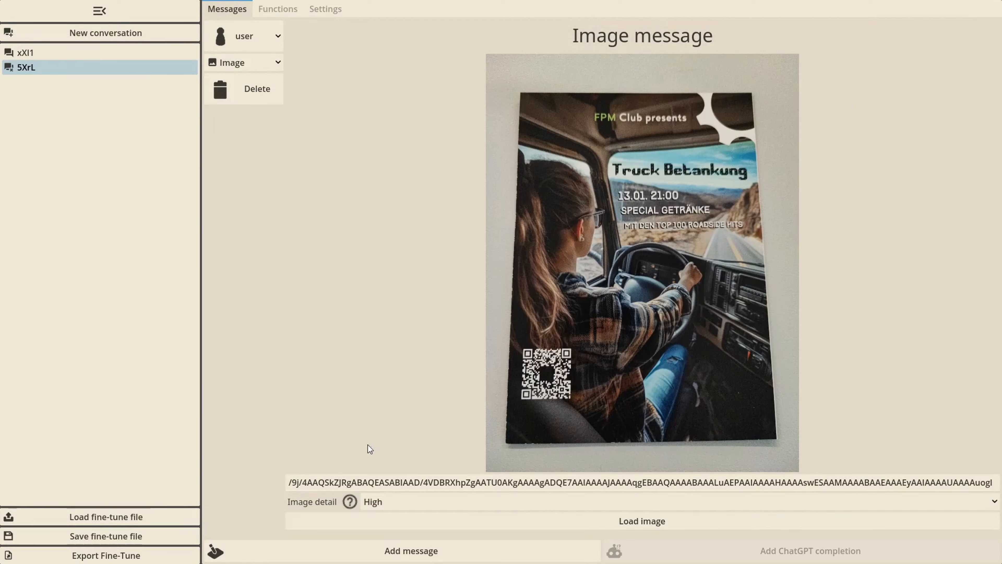
left_click(377, 500)
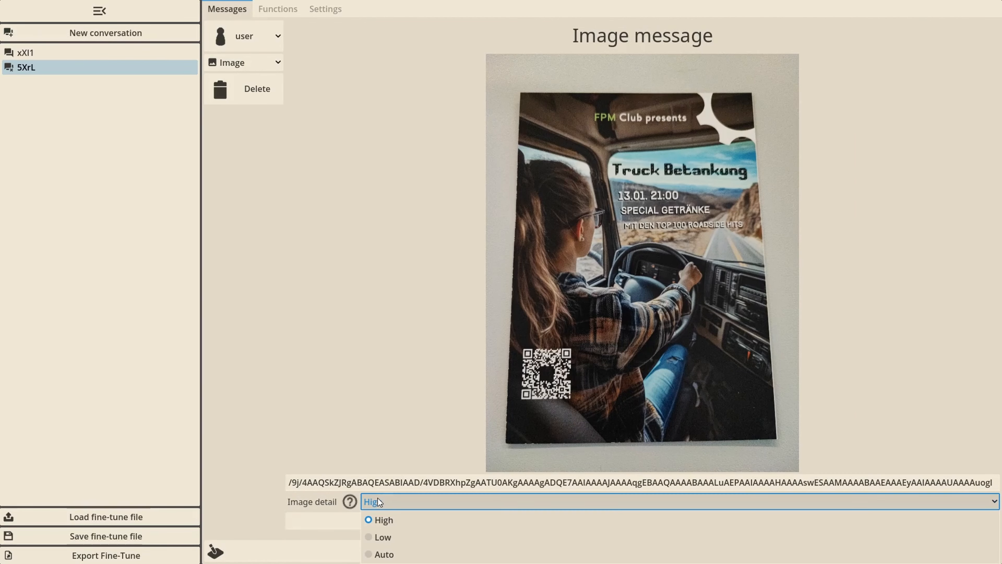
left_click(432, 538)
left_click(425, 500)
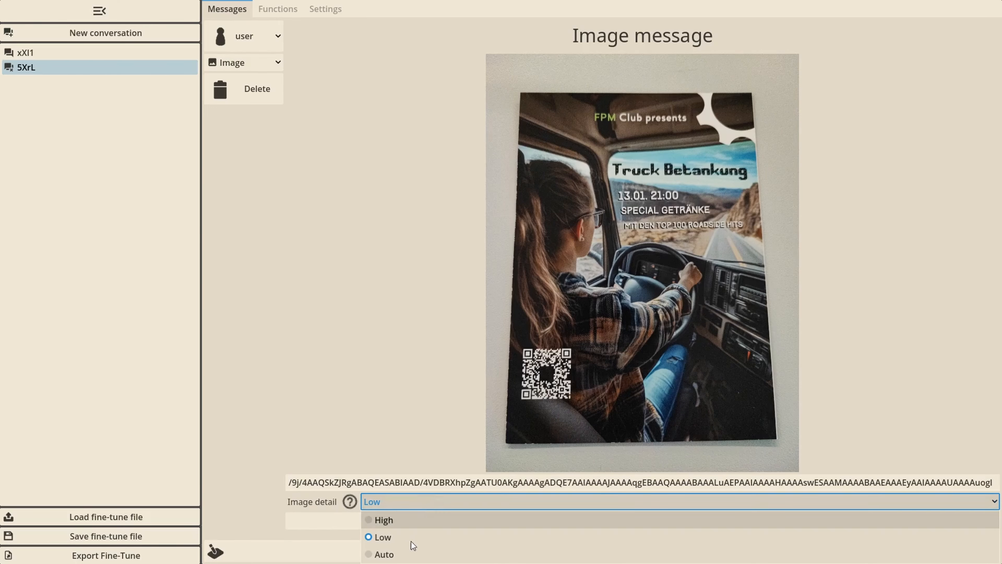
left_click(413, 554)
left_click(406, 503)
left_click(406, 520)
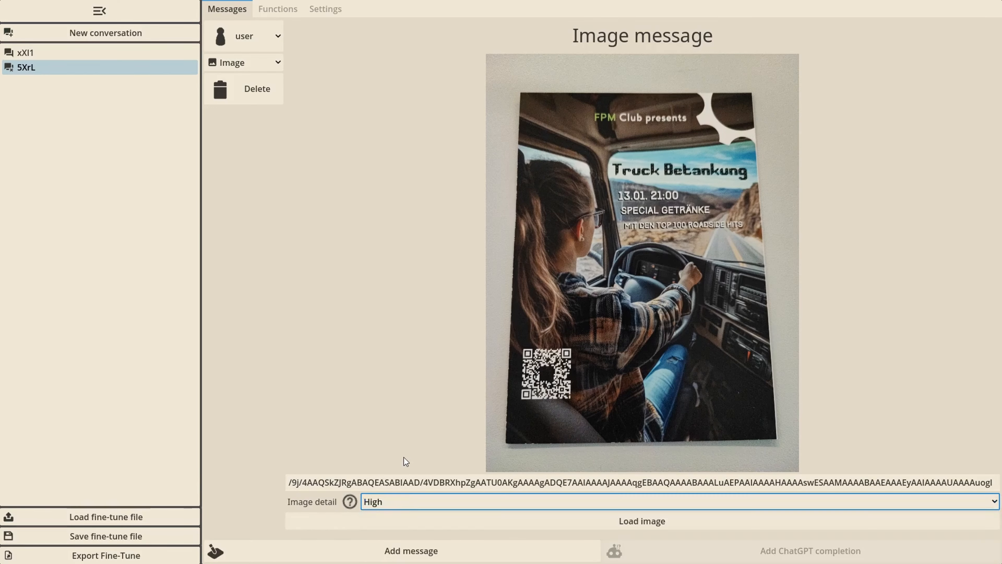
left_click(404, 457)
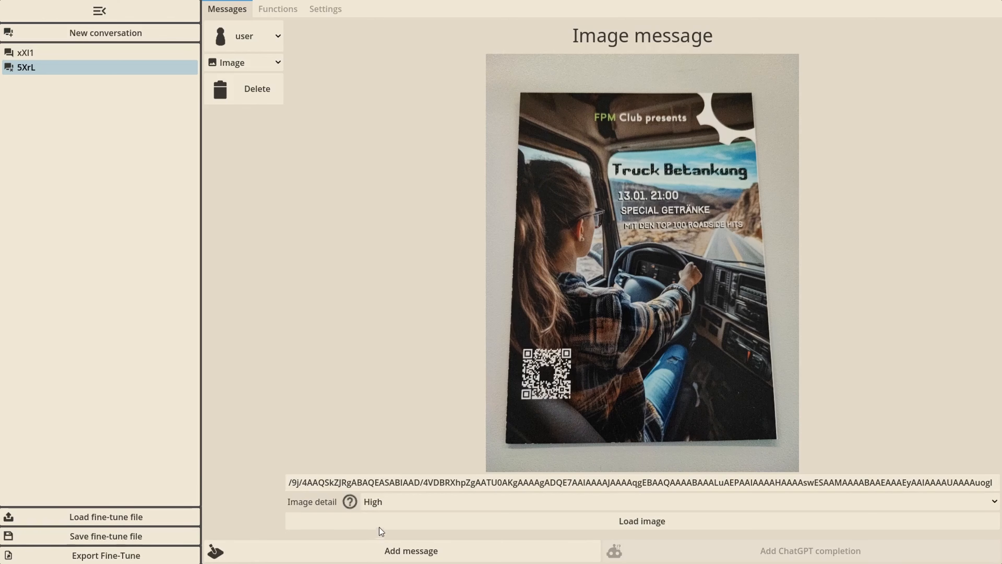
Add a text message with the assistant role below the truck flyer image message
left_click(385, 550)
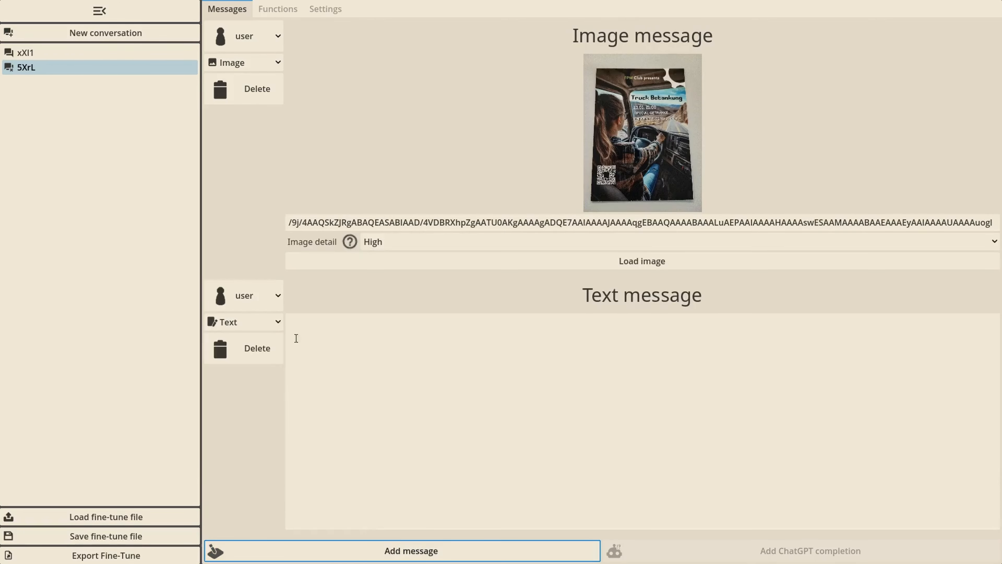
left_click(248, 296)
left_click(261, 390)
left_click(340, 338)
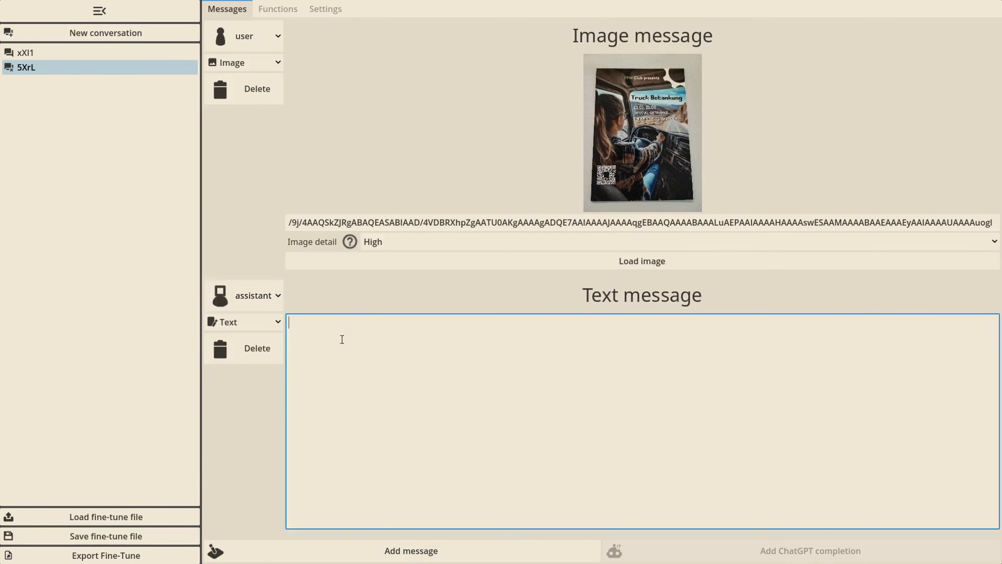
Enlarge the flyer and write the assistant's announcement of FPM Club's "Truck"-Betankung on January 13th: 9pm start, special drinks and Top 100 Roadside-Hits
left_click(653, 144)
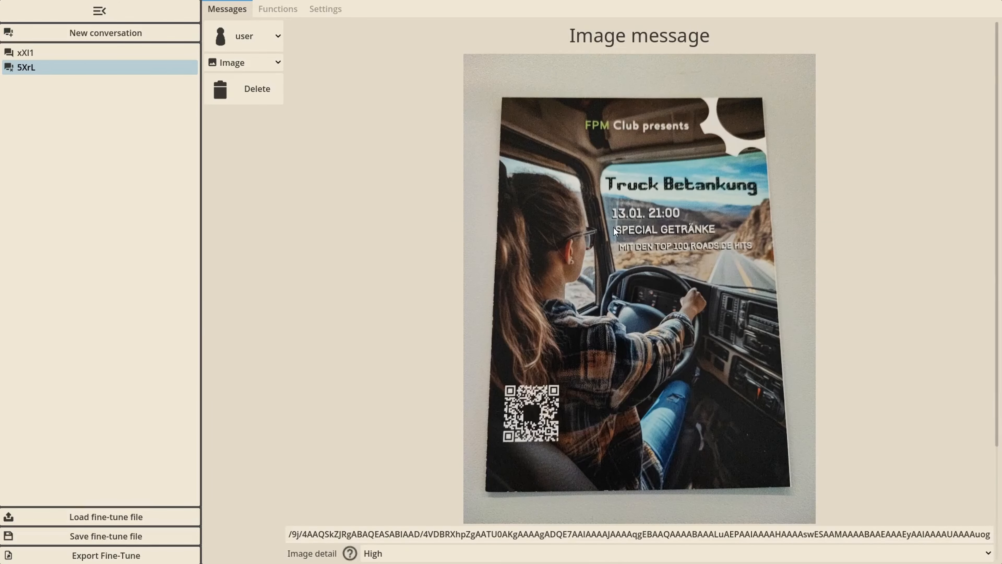
scroll(607, 244, "down", 2)
scroll(596, 253, "down", 2)
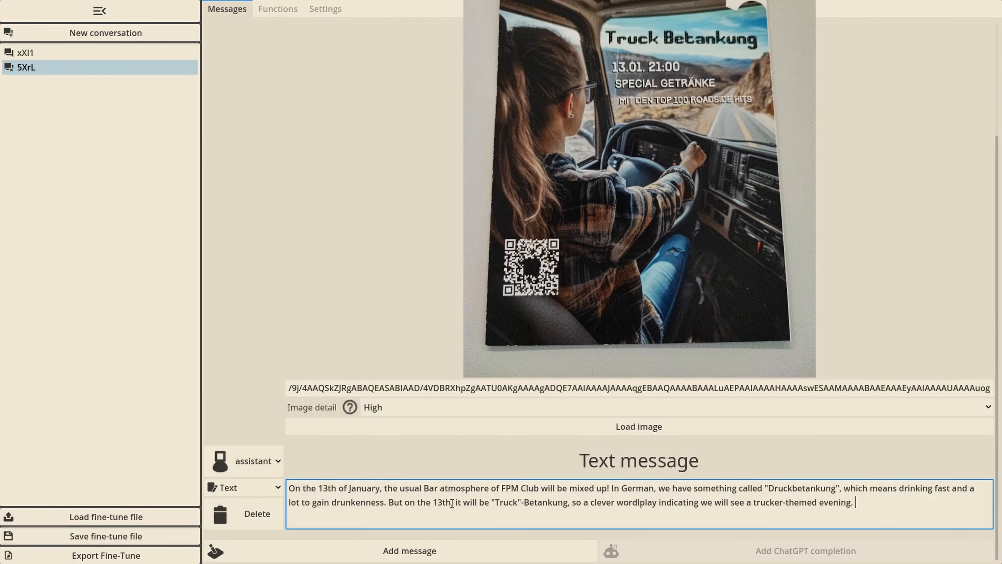
type("It all starts on 9pm, when you will be able to order special drinks only available on this evening, as well as the Top 100 Roadside-Hits, which will be played over the course of the evening.")
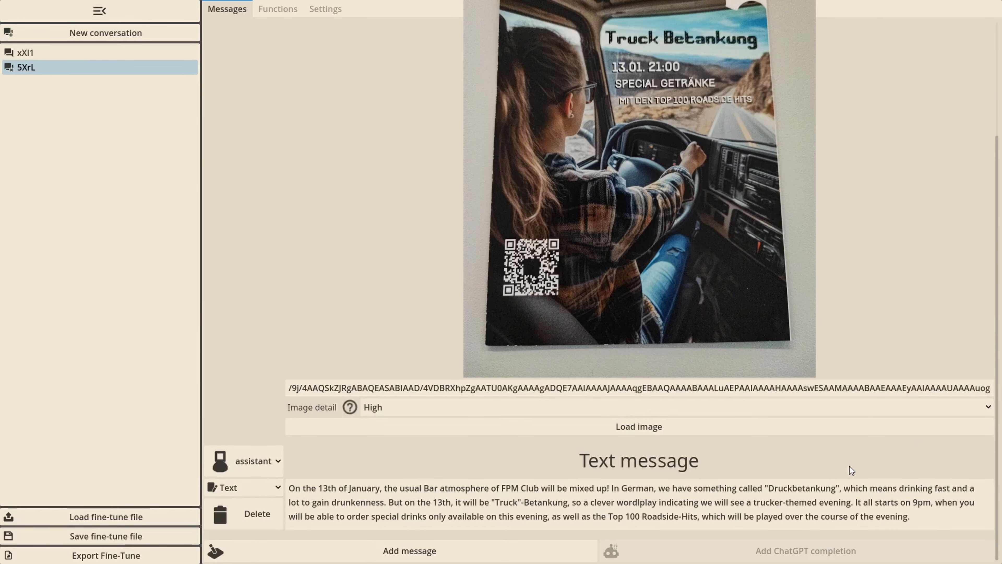
scroll(849, 466, "up", 3)
scroll(850, 466, "down", 3)
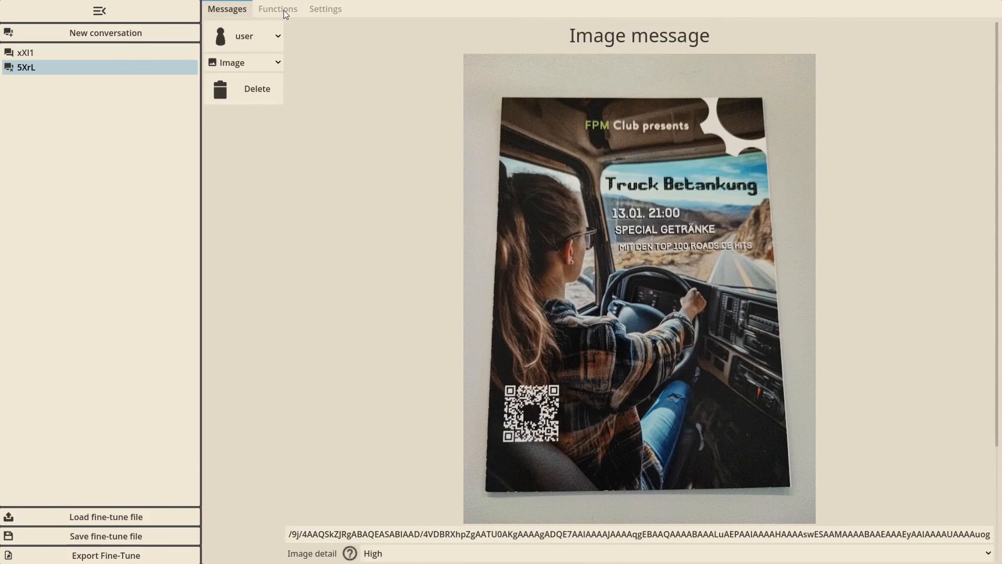
Define the function get_todays_date with the description "Returns todays date in the format YYYY-MM-DD" and no parameters
left_click(283, 10)
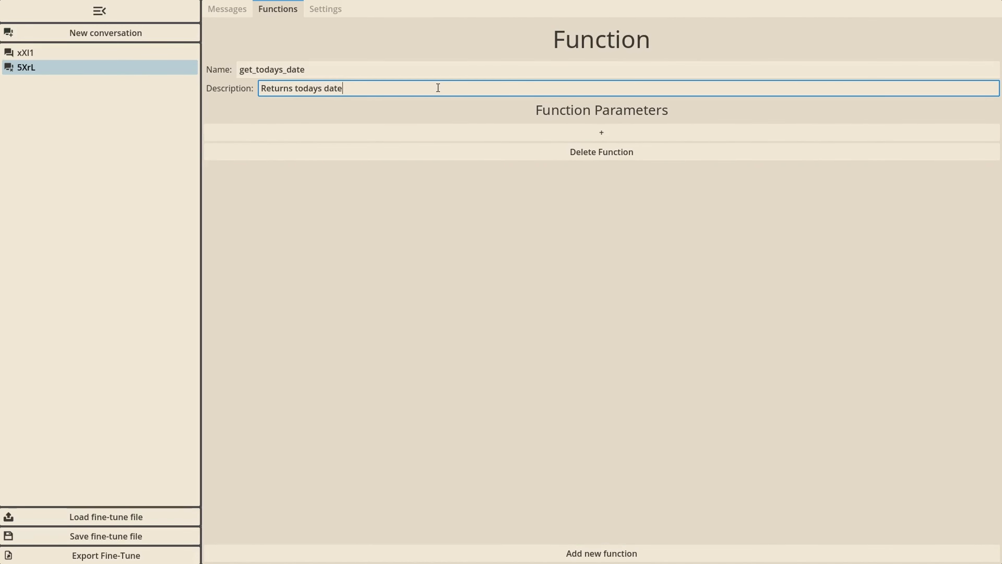
type("in the format YYYY-MM-DD")
Create a new conversation with the user text message "Use this flyer picture to write a moderation for the radio broadcast for today!"
left_click(134, 32)
left_click(223, 10)
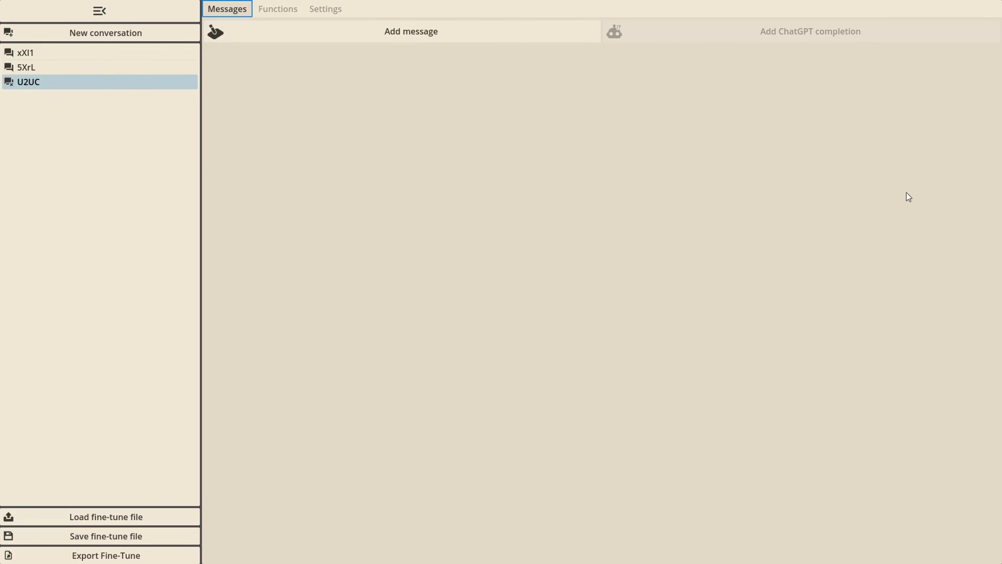
left_click(371, 38)
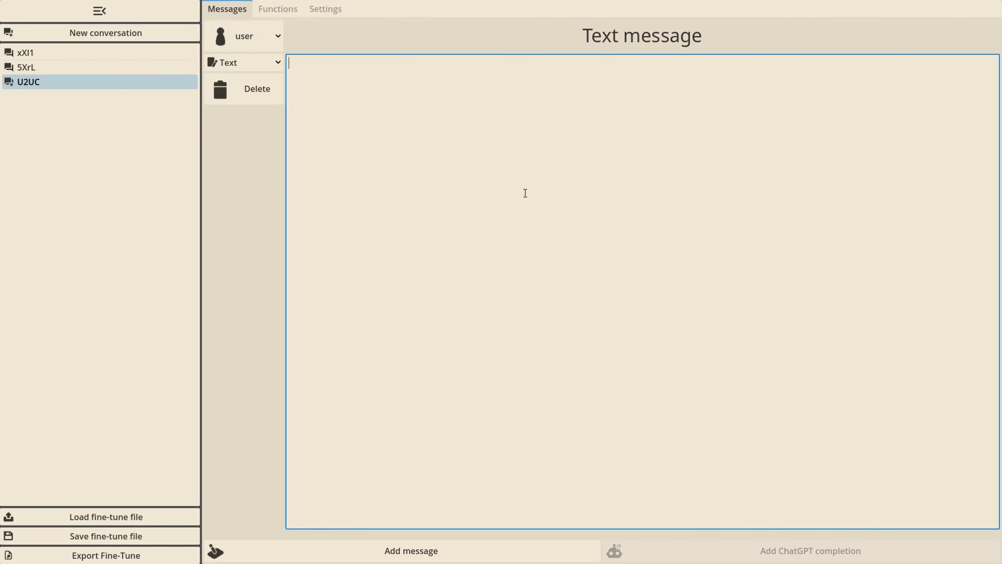
type("Use this flyer picture to write a")
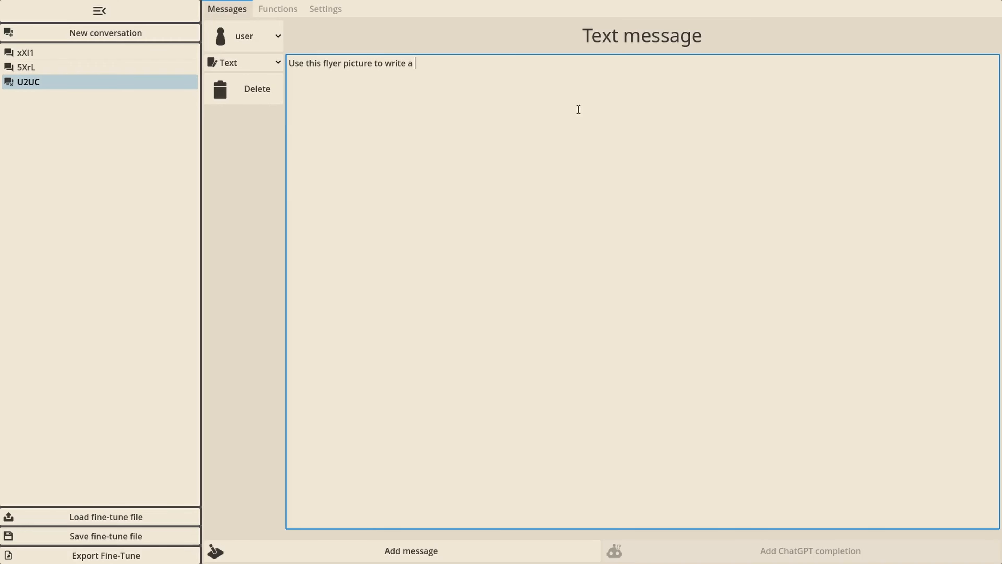
type(" moderation for the radio broadcast for today!")
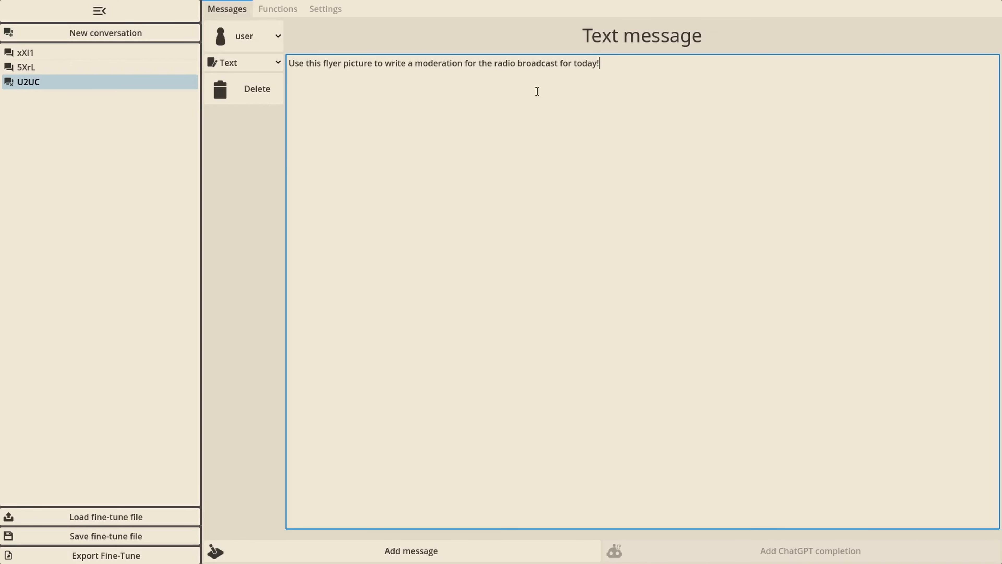
Add a user image message containing the Windkanal Dorfdisco edition flyer below the text message
left_click(287, 546)
left_click(245, 321)
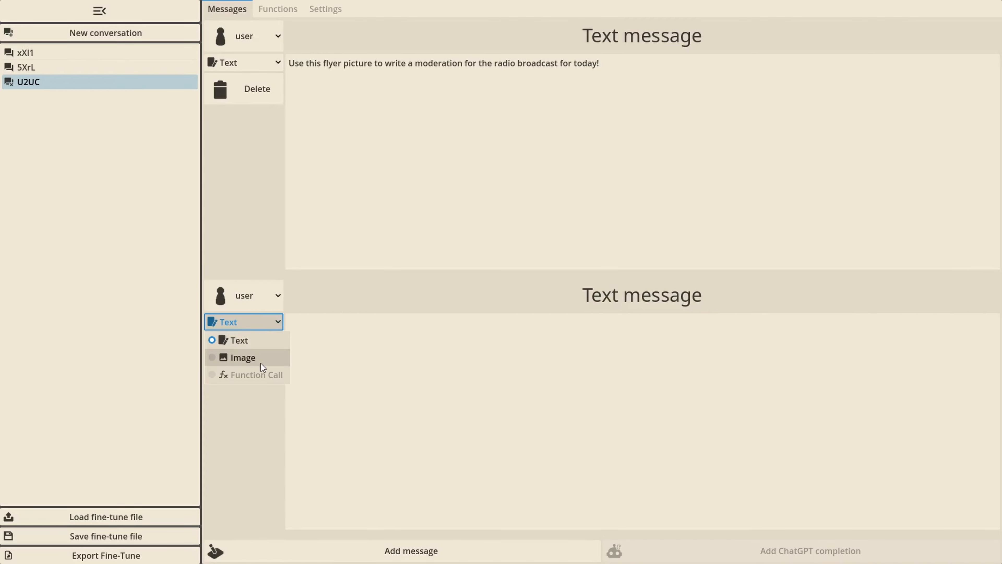
left_click(239, 356)
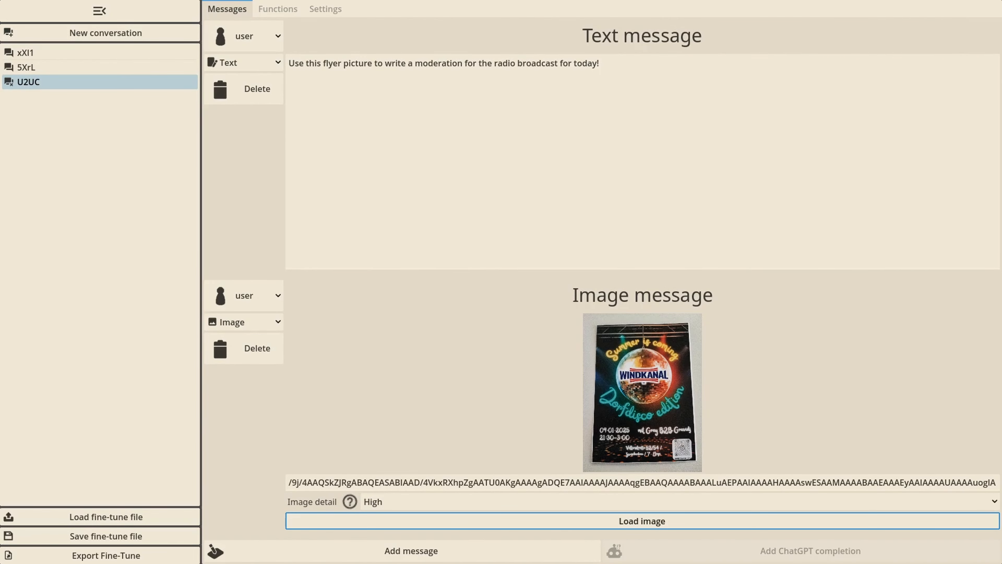
Add an assistant function call message that uses get_todays_date
left_click(410, 549)
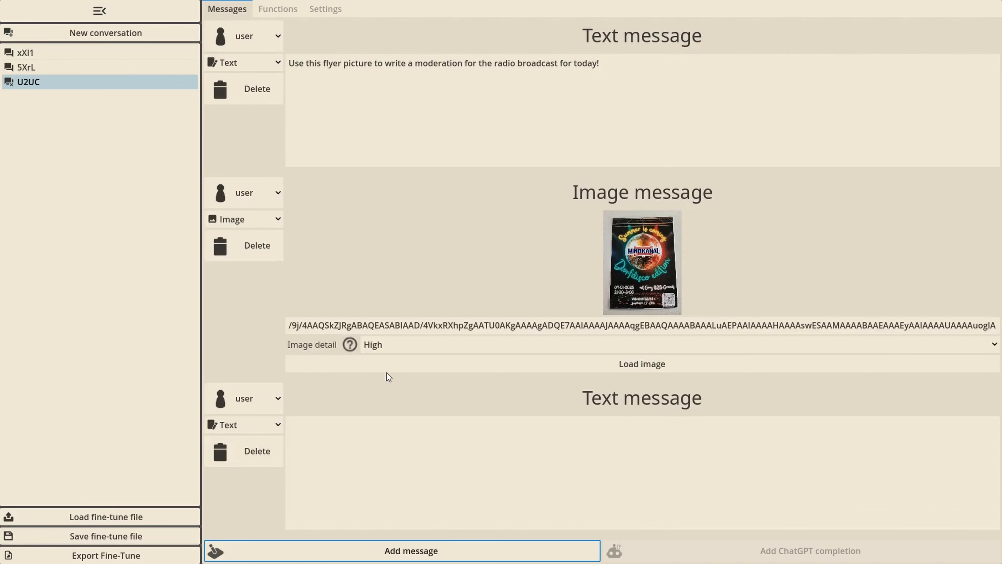
left_click(257, 398)
left_click(243, 446)
left_click(238, 424)
left_click(235, 477)
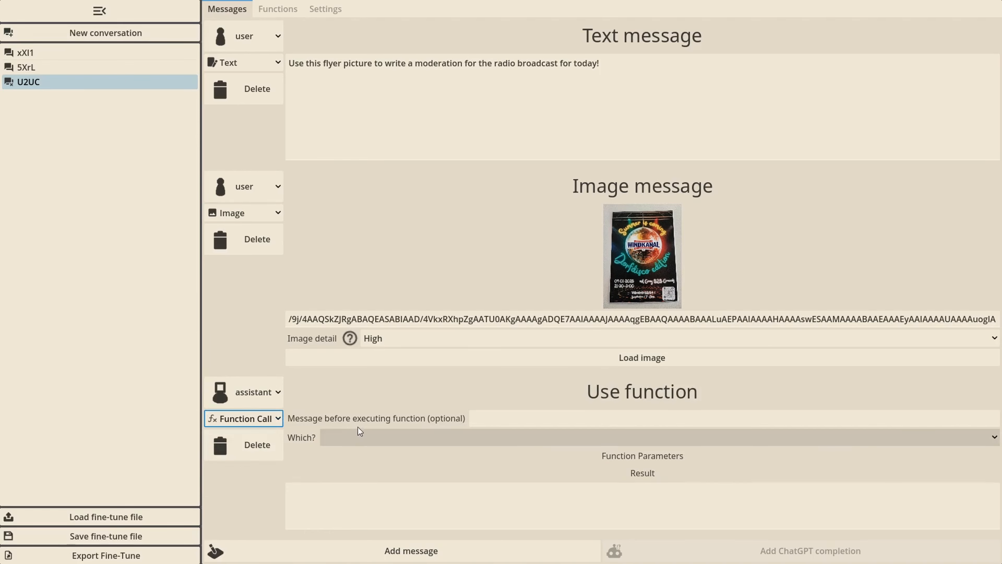
left_click(464, 439)
left_click(444, 455)
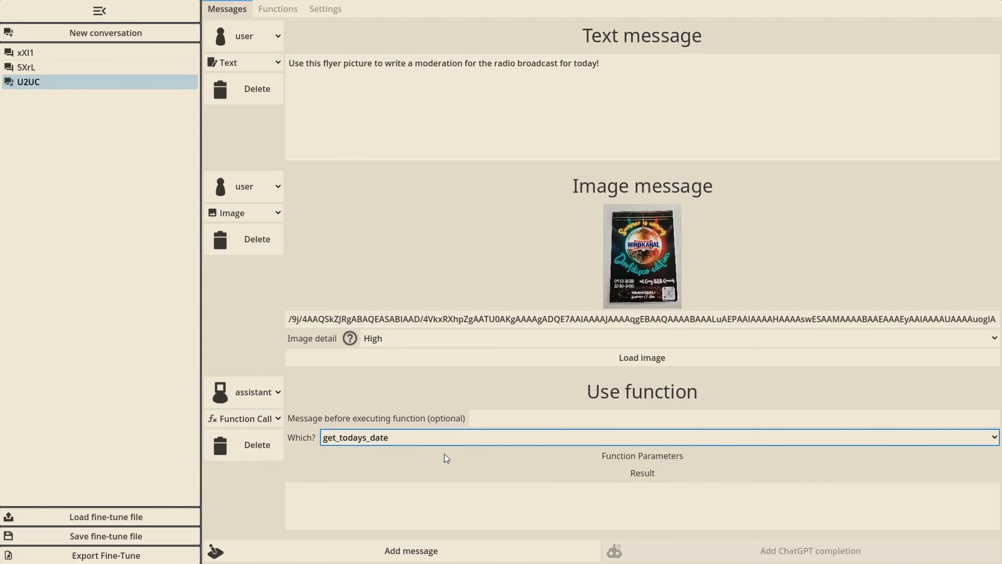
Enter 2025-01-08 as the result of the get_todays_date call
left_click(391, 505)
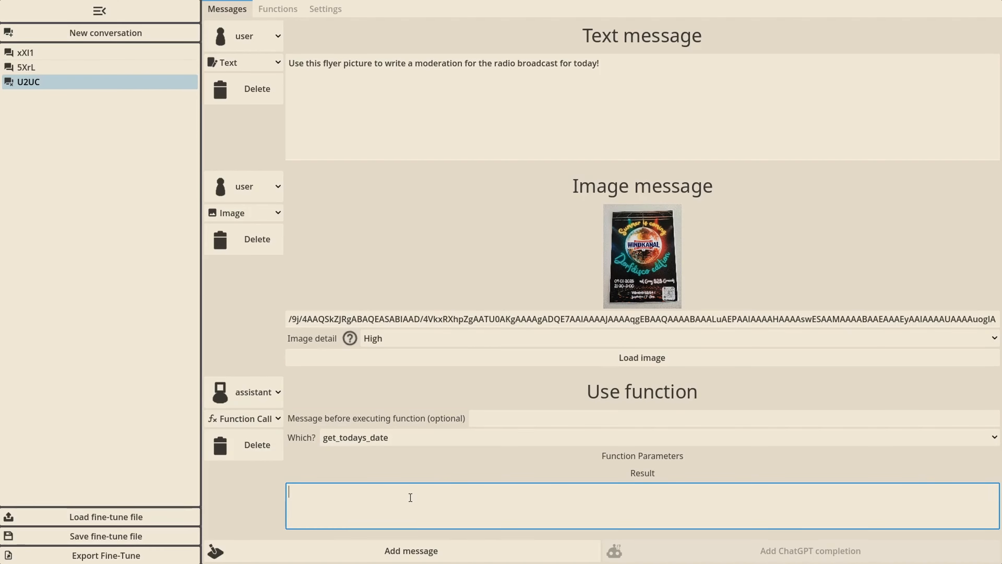
type("2025-01-08")
left_click(455, 456)
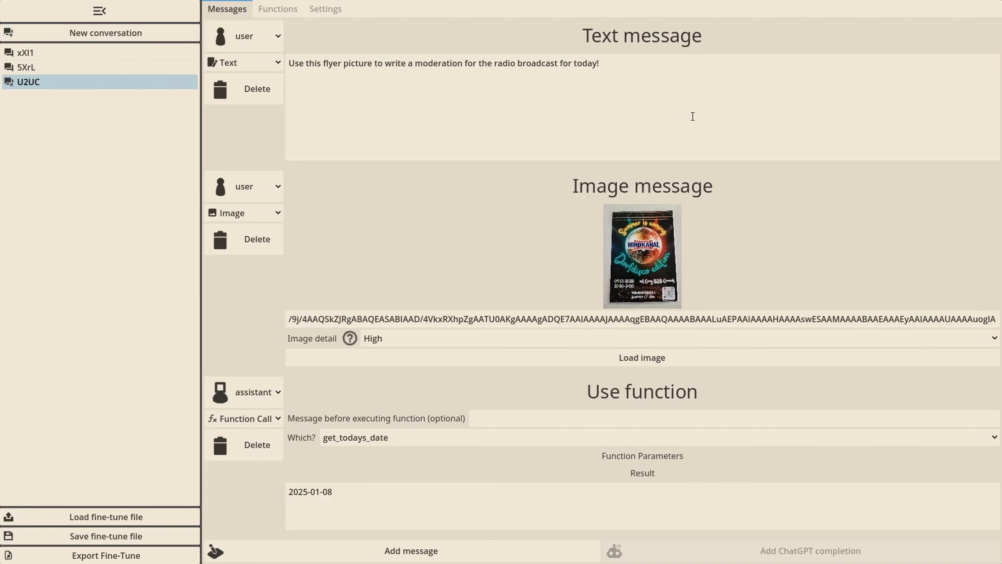
Enlarge the Windkanal flyer and compare its event date with the function call's result date
left_click(637, 264)
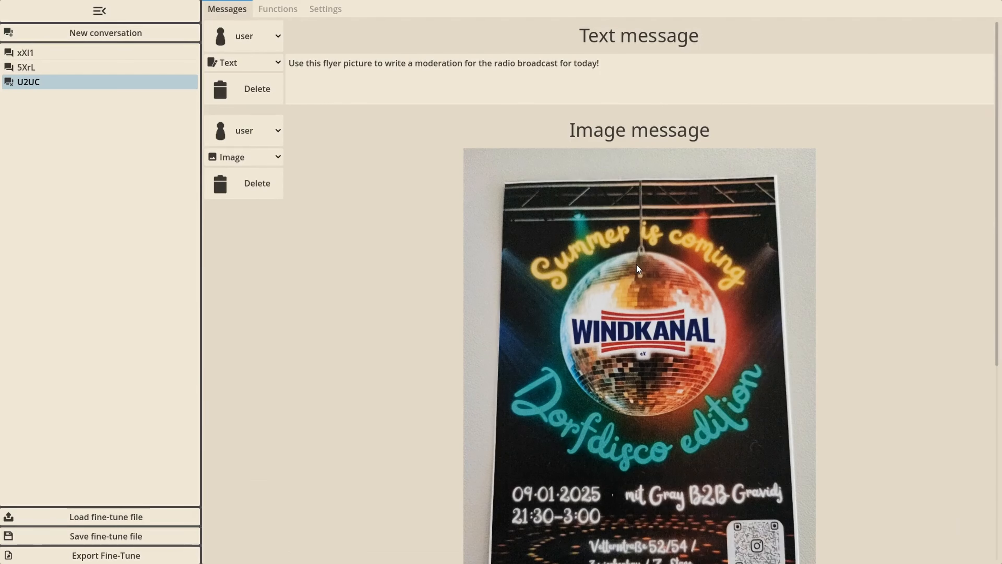
scroll(637, 264, "down", 2)
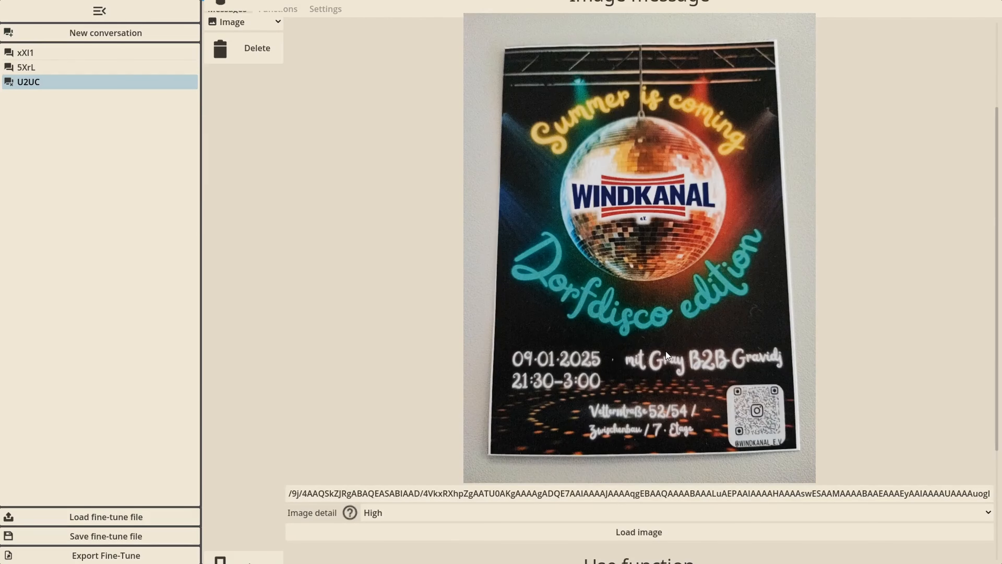
scroll(784, 387, "down", 3)
left_click_drag(340, 493, 265, 496)
scroll(531, 277, "up", 3)
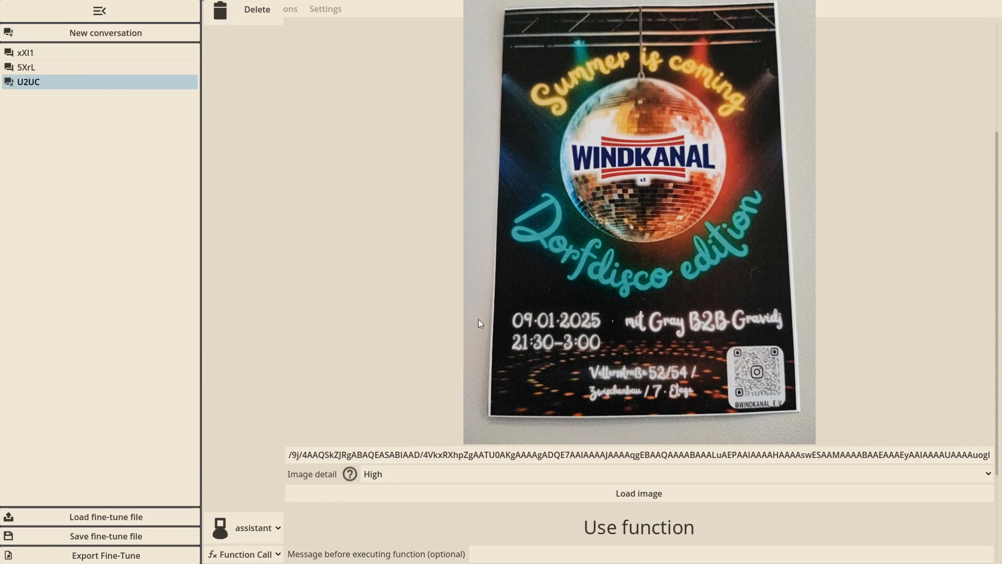
scroll(478, 322, "down", 3)
Add an assistant text message advertising tomorrow's Windkanal countryside disco, from "Do you know the flair of a typical disco" to "It starts at 9:30pm tomorrow!"
left_click(287, 552)
left_click(300, 485)
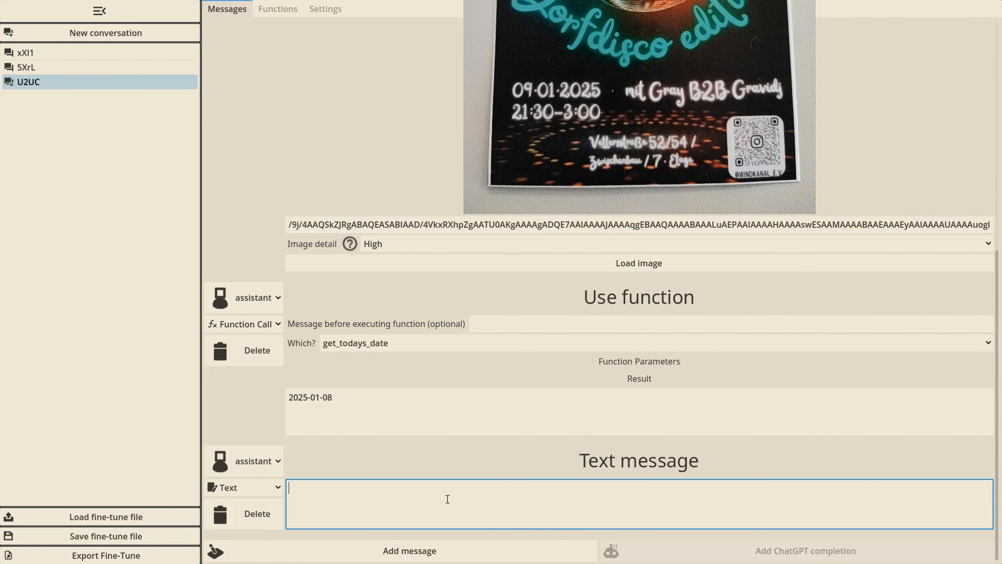
type("Do you know the flair of a ty")
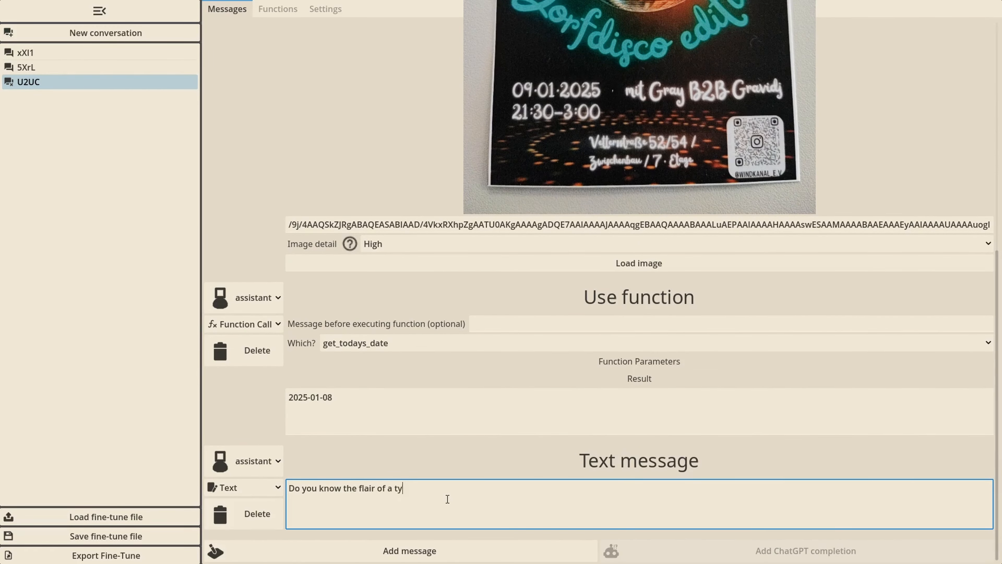
type("pical disco on the countryside? No? ")
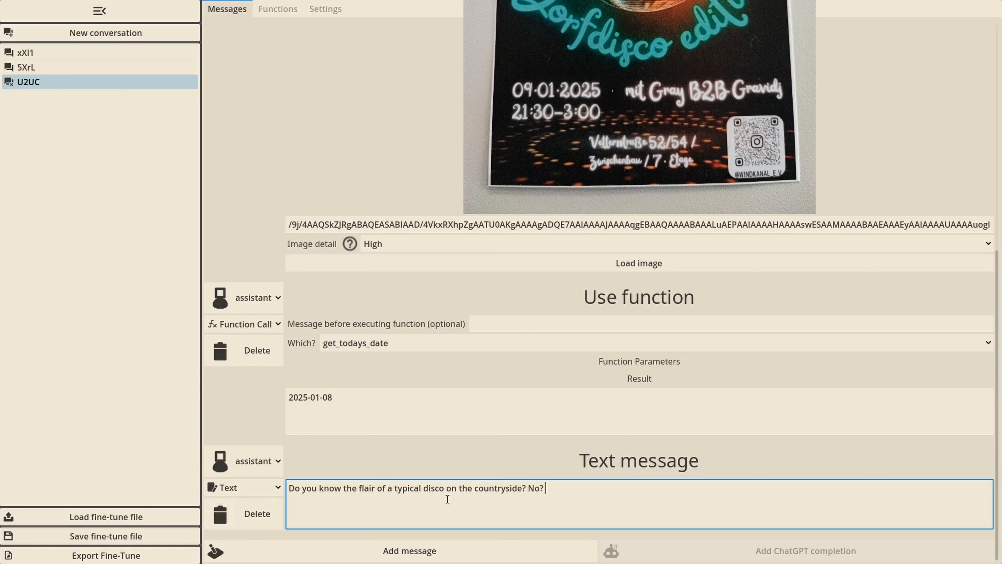
type("Then tomorrow is the perfect opportunity for y")
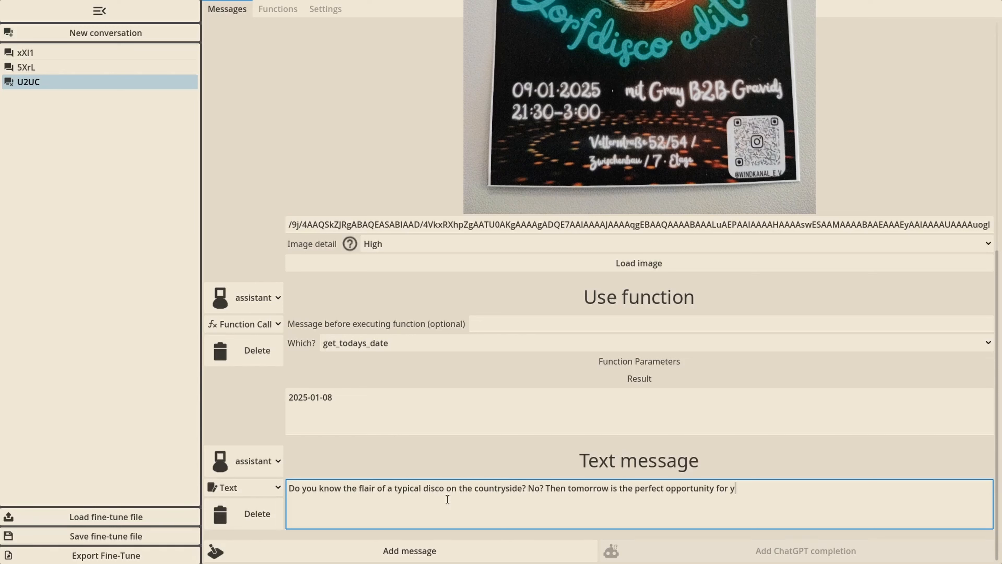
type("ou! The club Windkanal will have a spe")
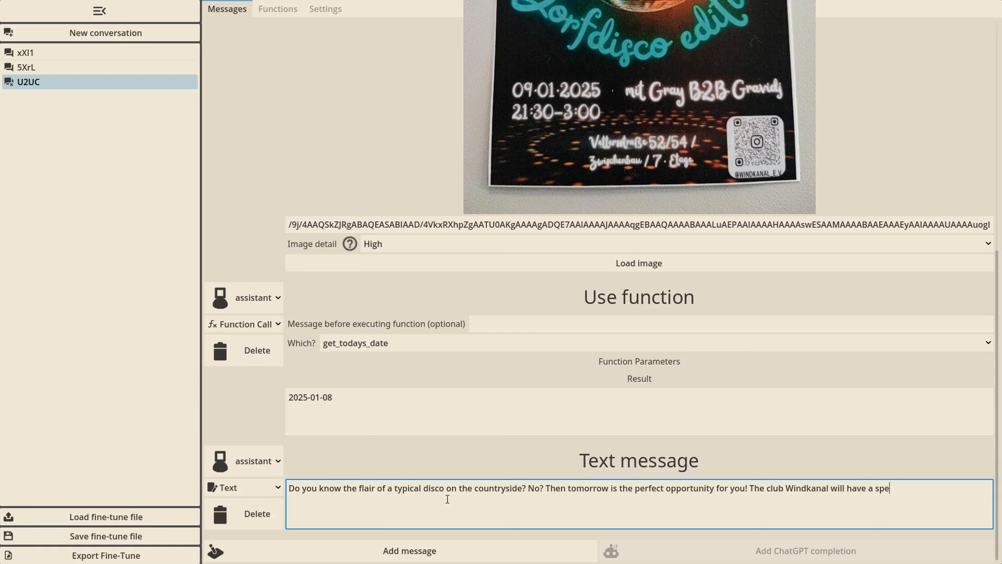
type("cial party where you can experience ")
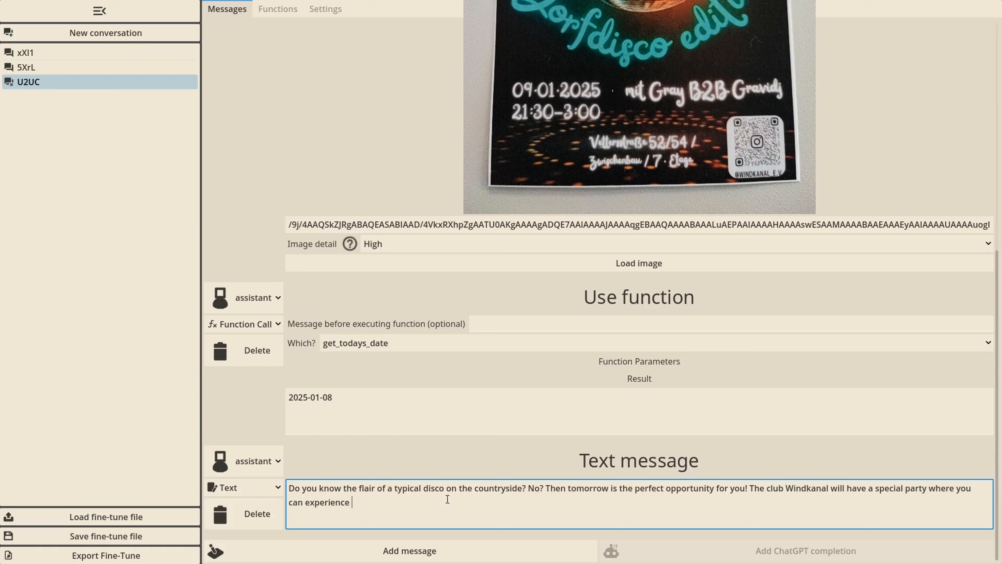
type("party like your village has at ")
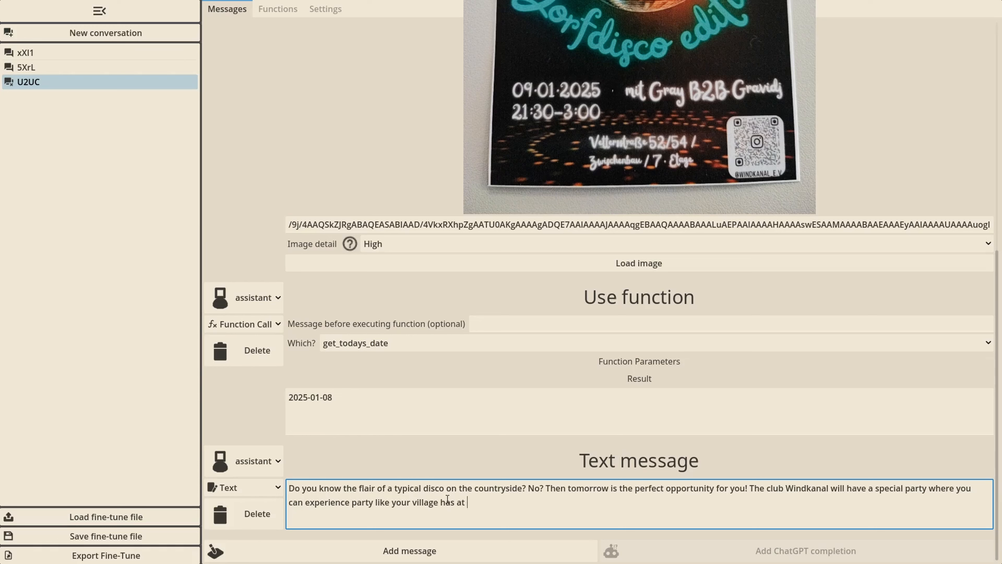
type("max 100 inhabitants. So don't miss it! It star")
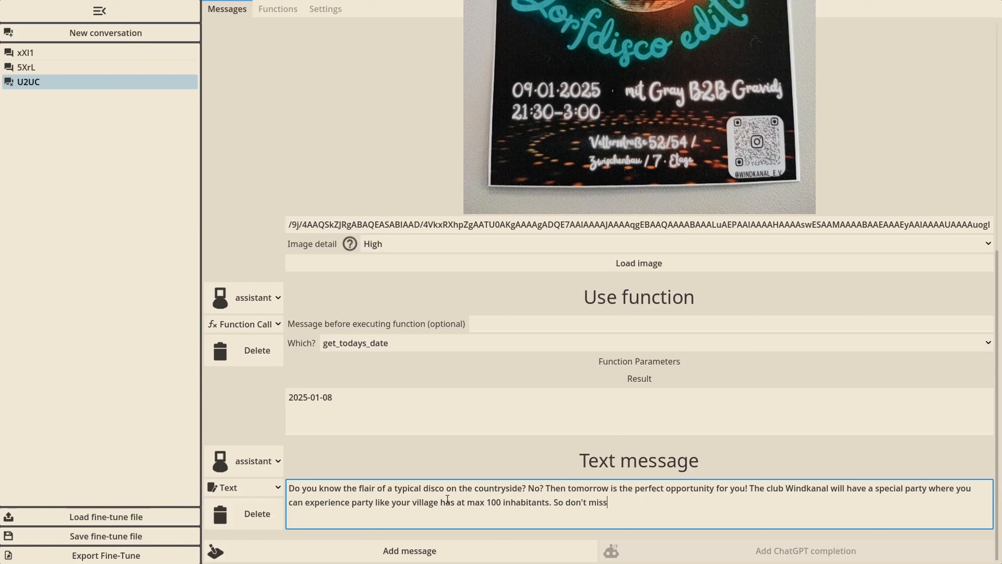
type("ts at 9:30pm tomorrow!")
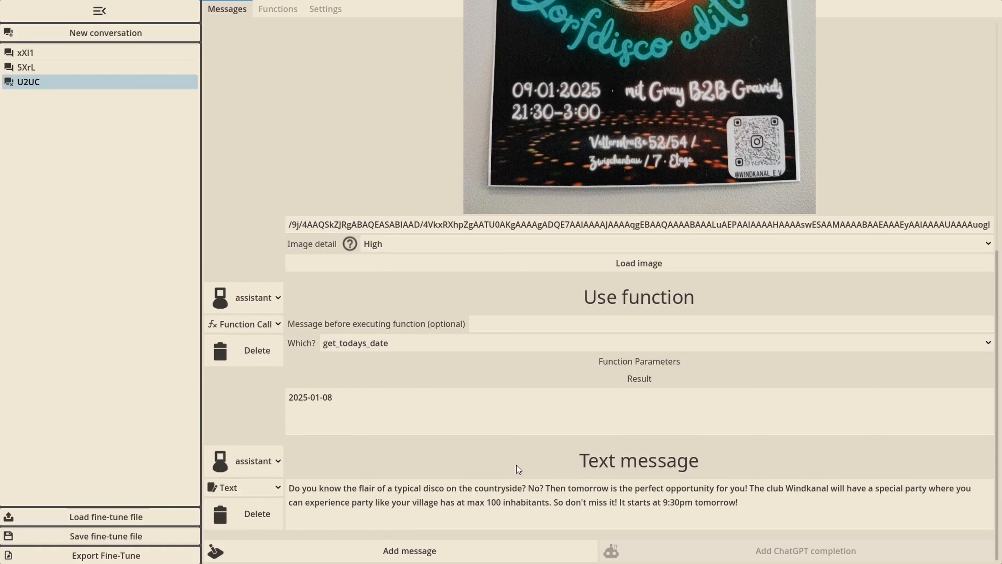
scroll(276, 102, "up", 10)
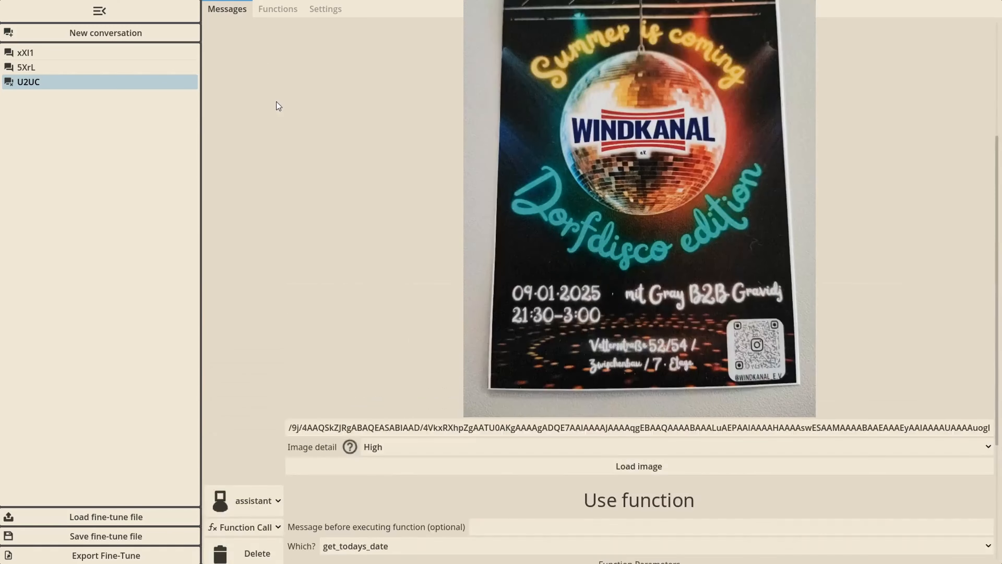
Add a function get_cafeteria_meals described as "Returns the german website content of the cafeteria meals for a certain date and a certain cafeteria"
left_click(277, 9)
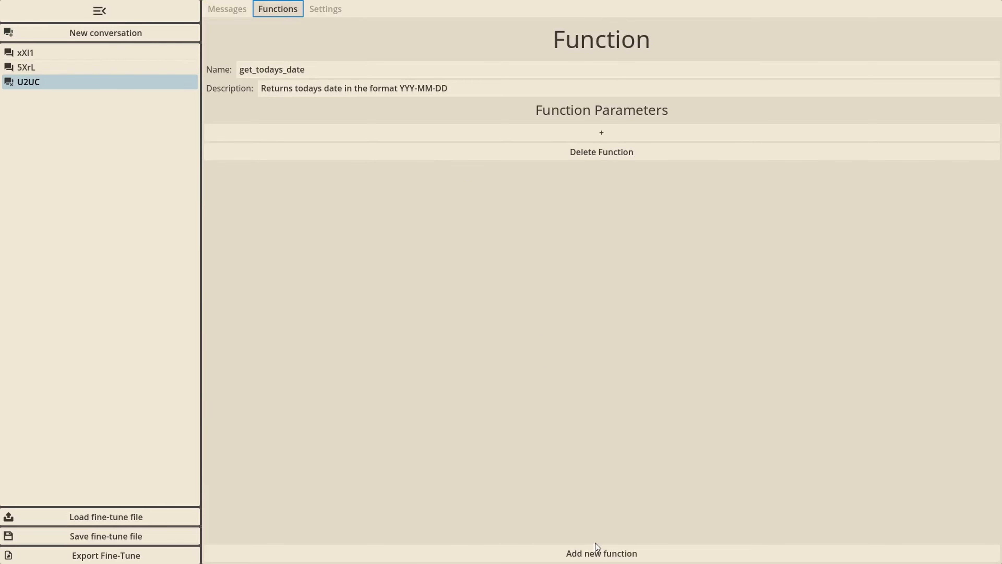
left_click(599, 553)
left_click(341, 332)
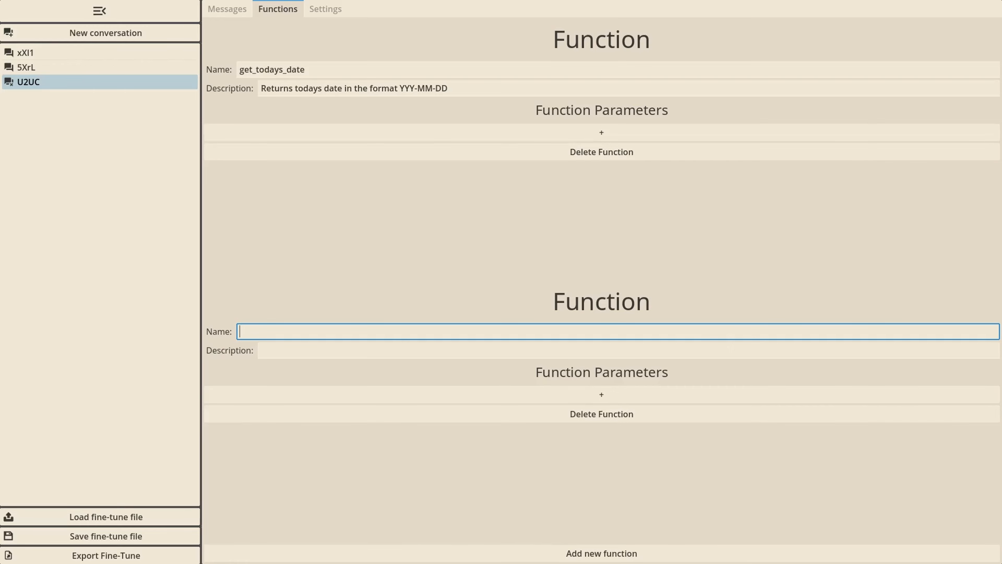
type("get_cafeteria_meals_")
left_click(384, 348)
type("Returns the german website content of the ca")
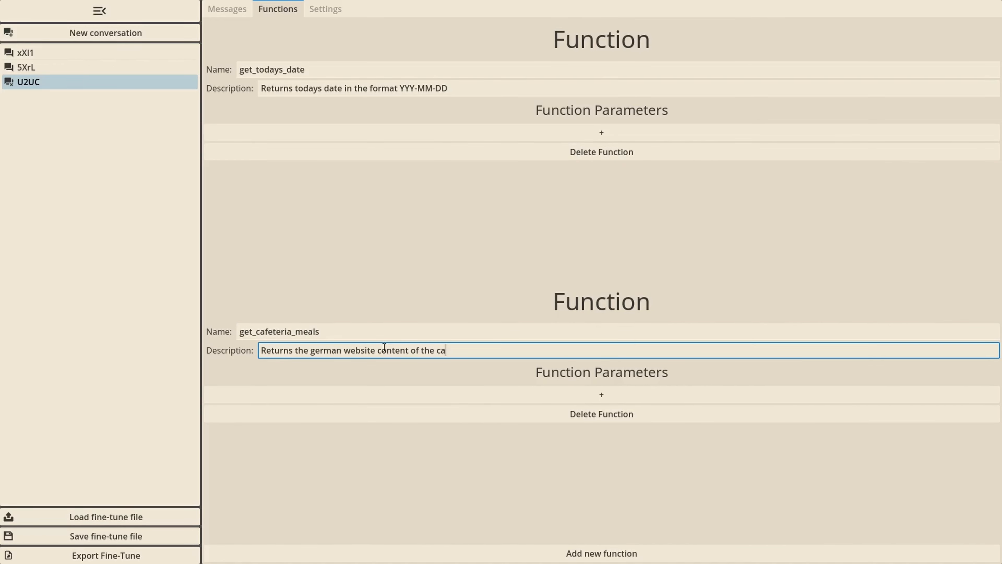
type("feteria meals for a certain date and a certain cafeteria")
key("Return")
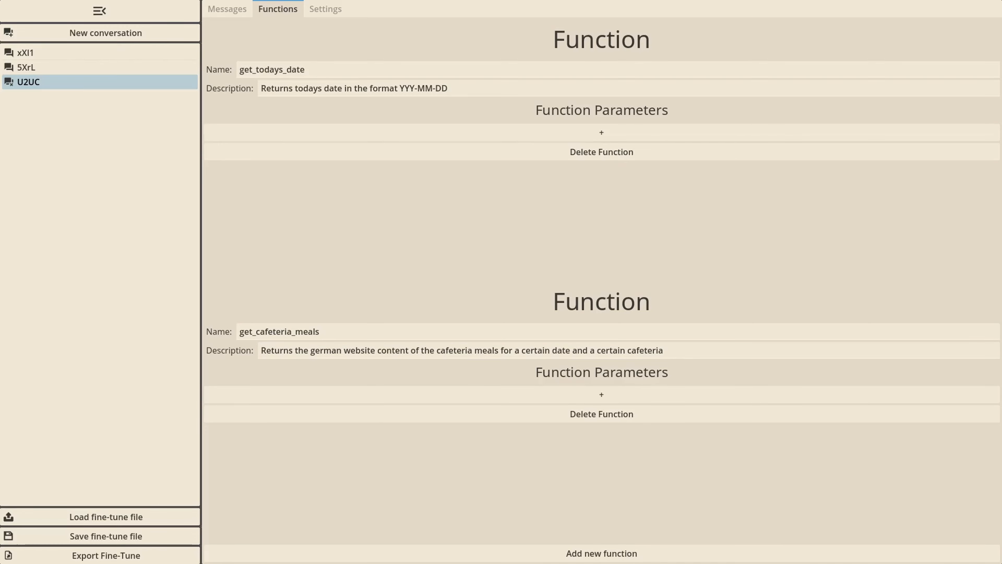
Add a year parameter to get_cafeteria_meals described as "The year component of the date we want to get the meals for"
left_click(601, 394)
type("year")
left_click(621, 393)
type("The year component of the date we want to get")
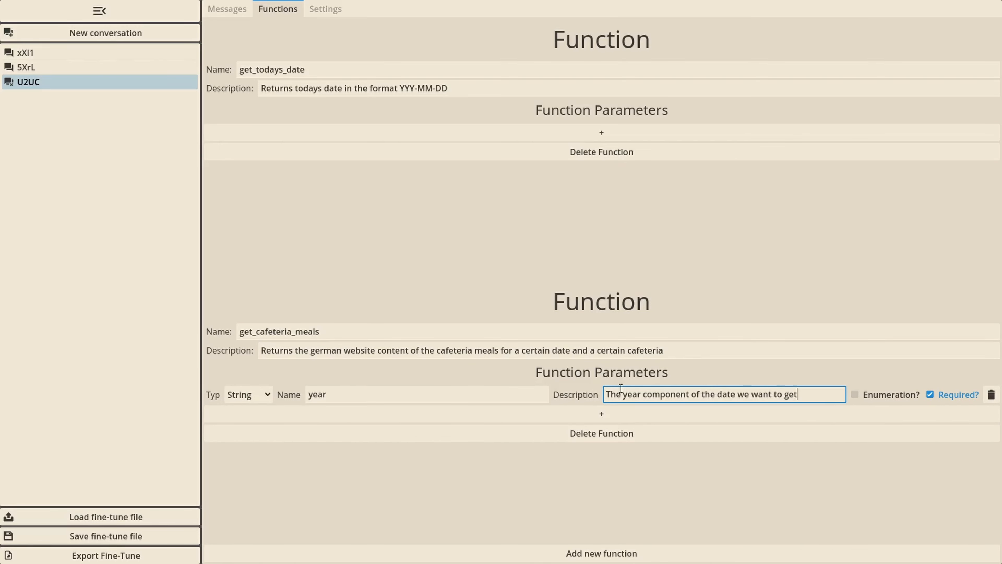
type(" the meals for")
Make the year parameter a number limited to a minimum of 2000 and a maximum of 2050
left_click(267, 398)
left_click(252, 424)
left_click(878, 395)
left_click_drag(828, 394, 795, 397)
type("2000")
key("Tab")
key("Delete")
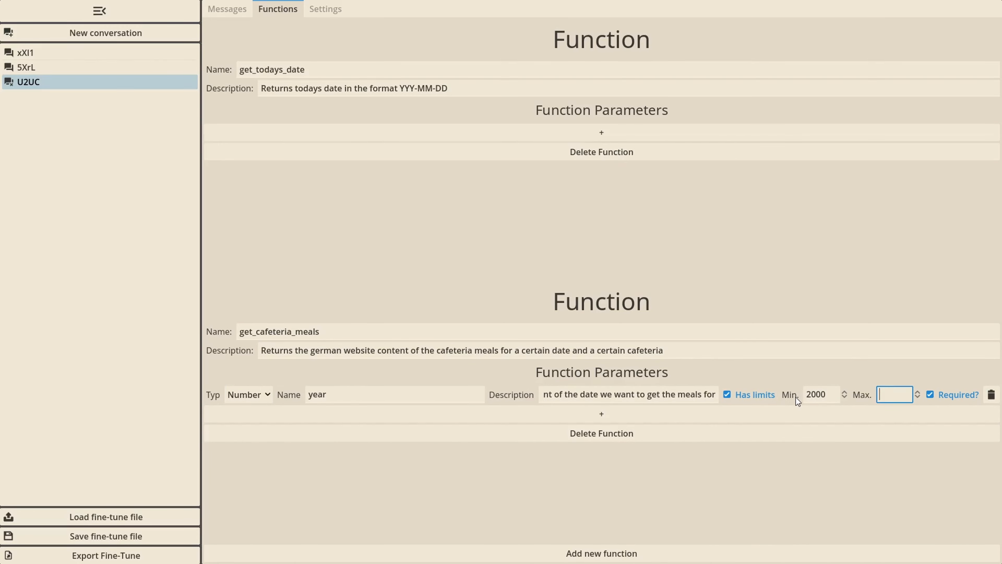
type("2050")
Add a number parameter month limited to 1 through 12, described as the month component of the day to get the meals for
left_click(420, 415)
left_click(380, 415)
type("month")
key("Tab")
type("The month component of the")
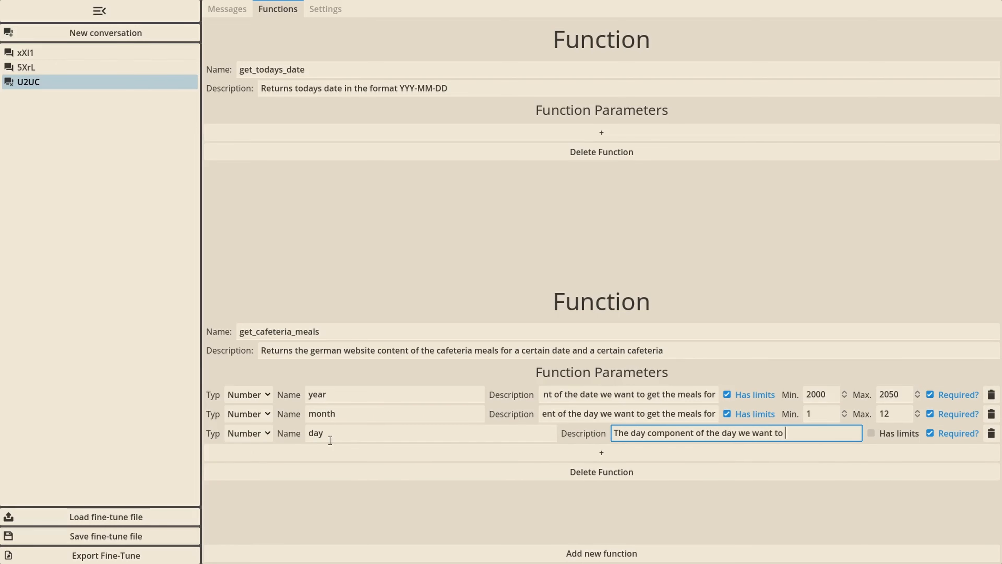
type("get the meals for")
Add a number parameter day limited to 1 through 31, described as a component of the day to get the meals for
left_click(267, 433)
left_click(252, 460)
left_click(727, 433)
type("1")
key("Tab")
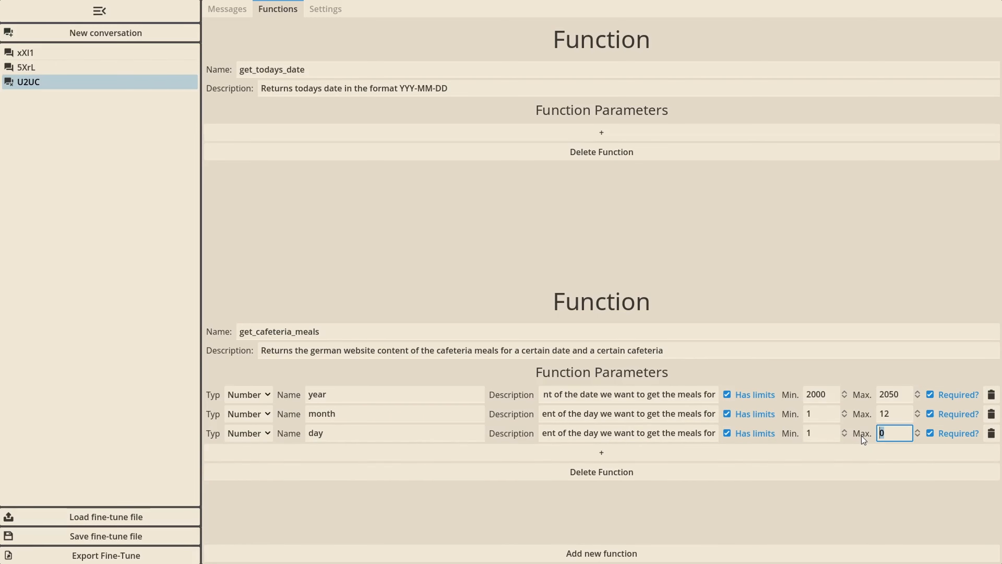
type("31")
key("Tab")
Add a string parameter cafeteria, described as "The cafeteria we want to get the meals for", with the enumeration Reichenhainer,StraNa
left_click(493, 449)
type("cafeteria")
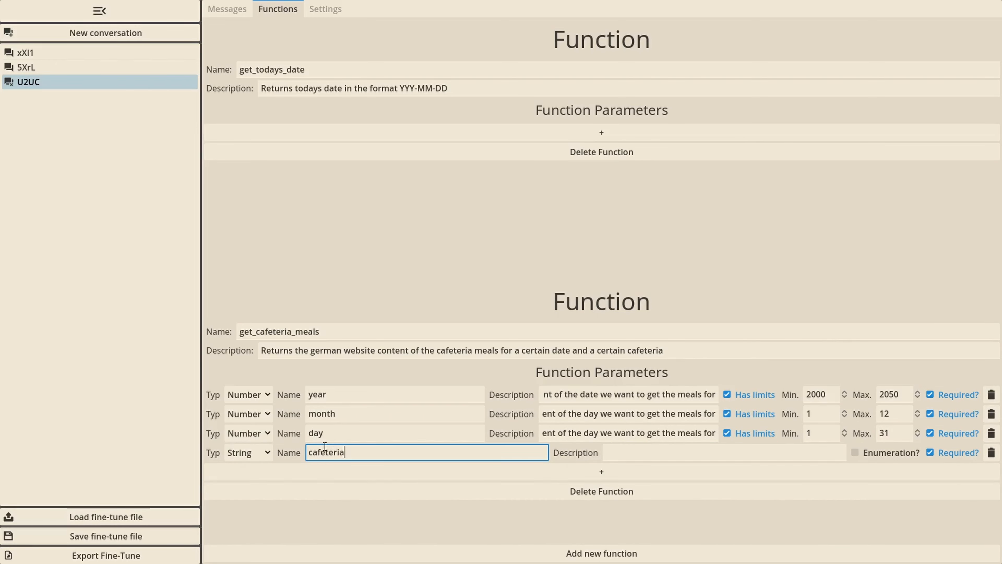
key("Tab")
type("The cafeteria we want to get the meals for")
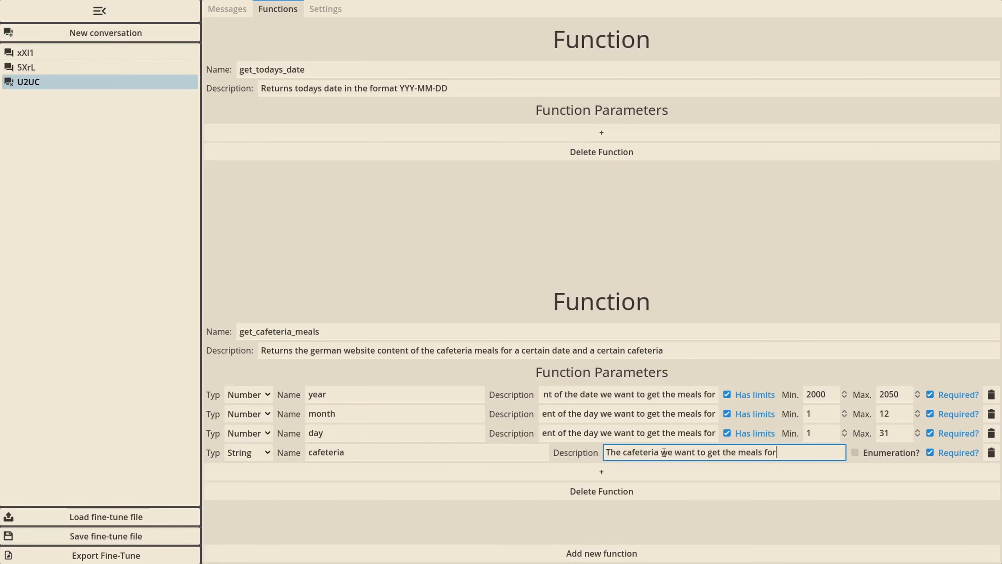
left_click(855, 452)
type("Reichenhainer,StraNa")
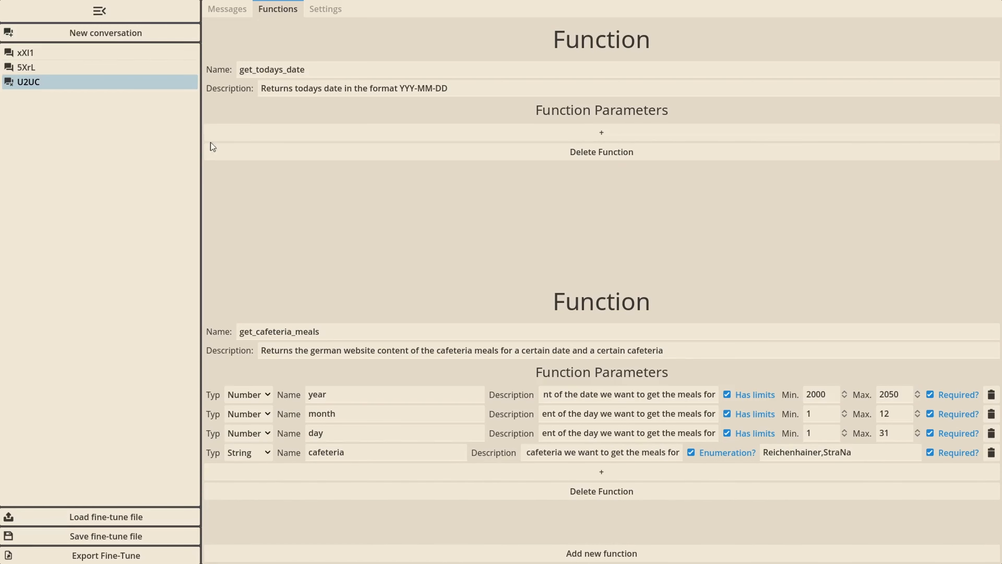
Create a new conversation with the user message "Please generate an announcement for today for the mensa meals for tomorrow in Reichenhainer straße."
left_click(186, 32)
left_click(411, 31)
type("Please generate an ")
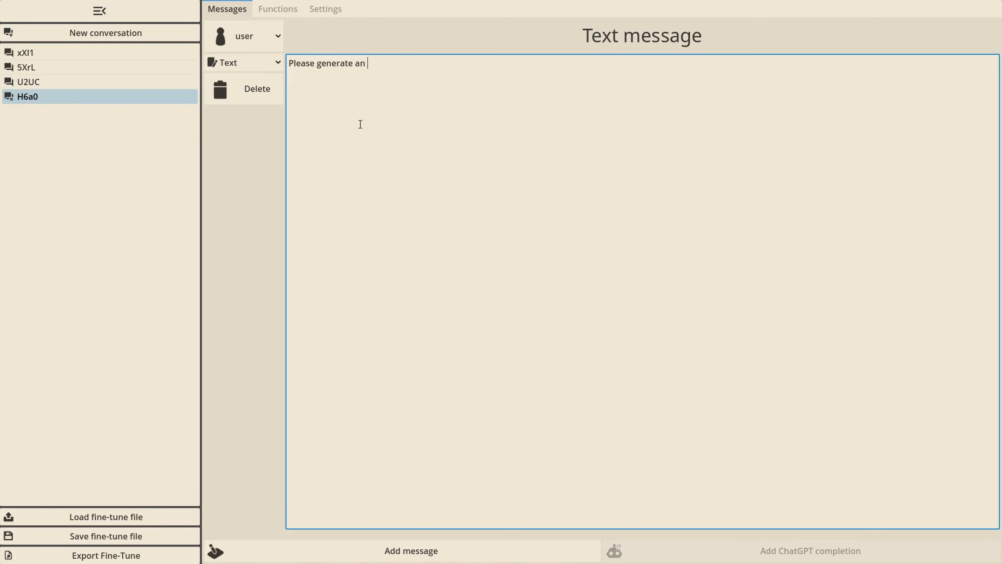
type("announcement for today for the mensa meals ")
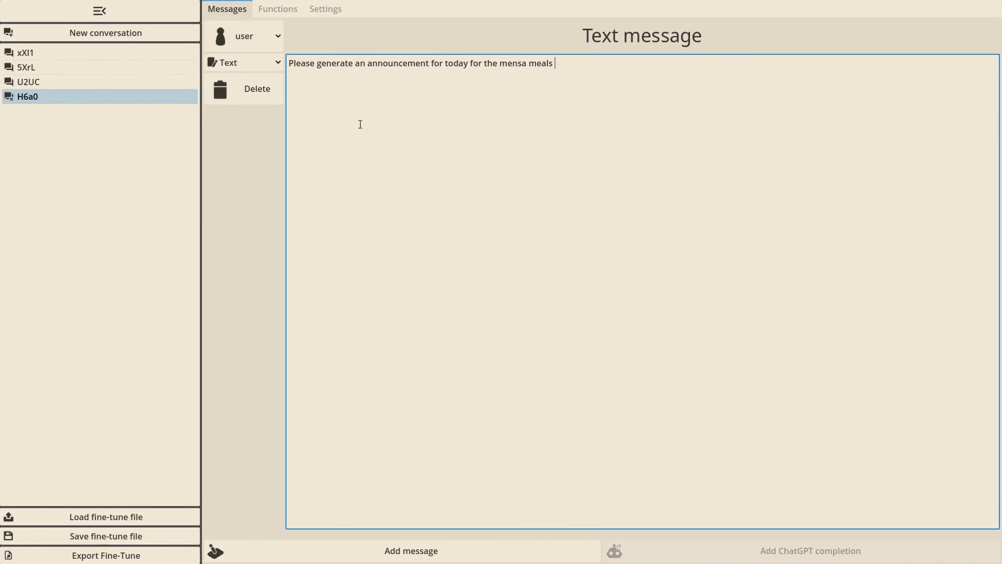
type("for tomorrow in Reichenhainer straße.")
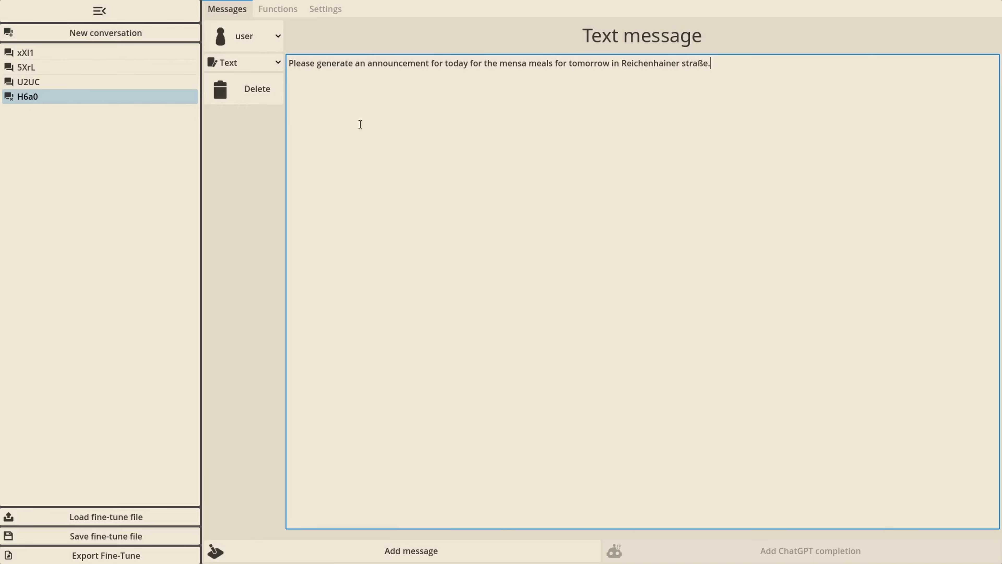
left_click(269, 166)
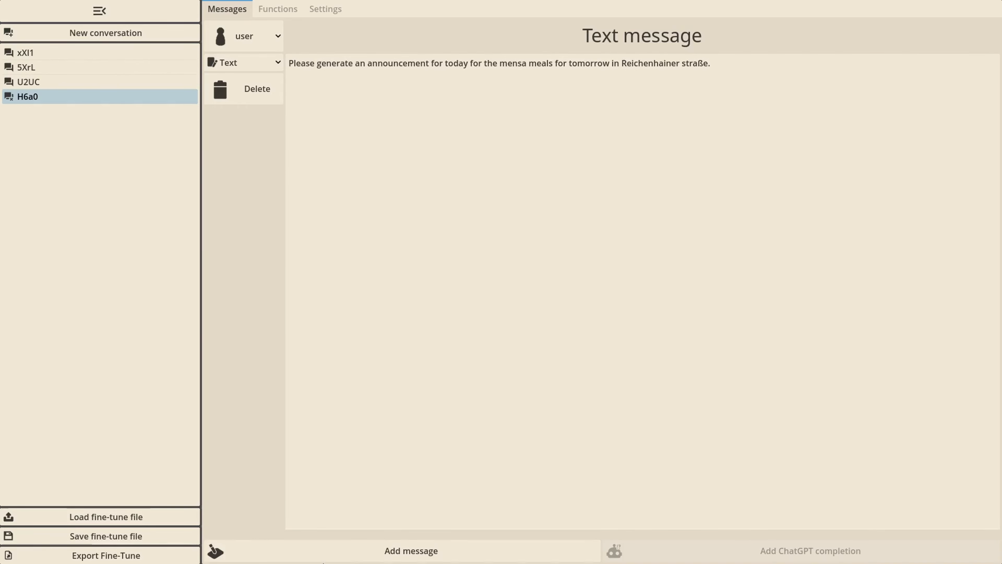
Add an assistant function call to get_todays_date with 2025-01-16 as its result
left_click(253, 550)
left_click(262, 292)
left_click(264, 348)
left_click(244, 322)
left_click(277, 360)
left_click(395, 342)
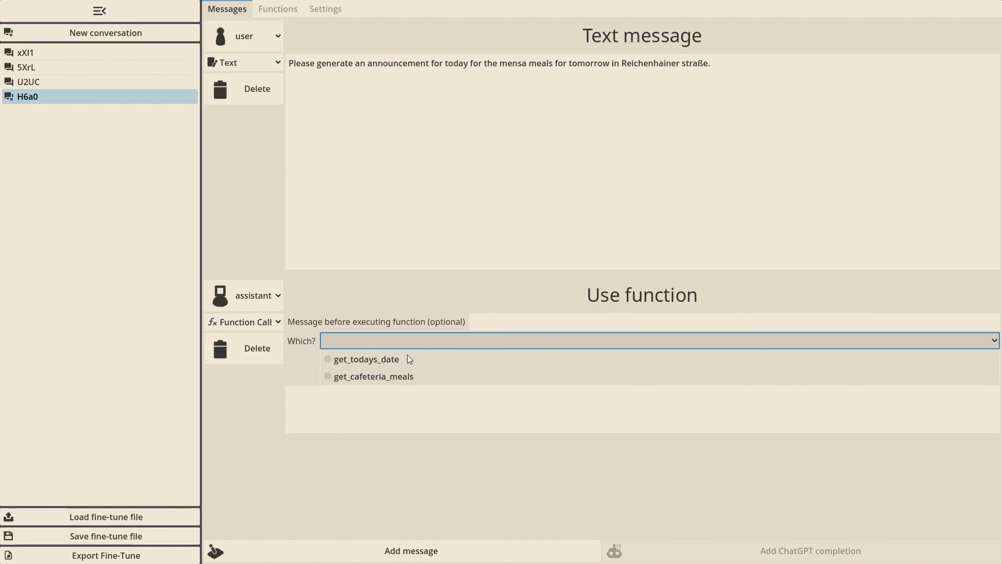
left_click(408, 355)
left_click(401, 395)
type("2025")
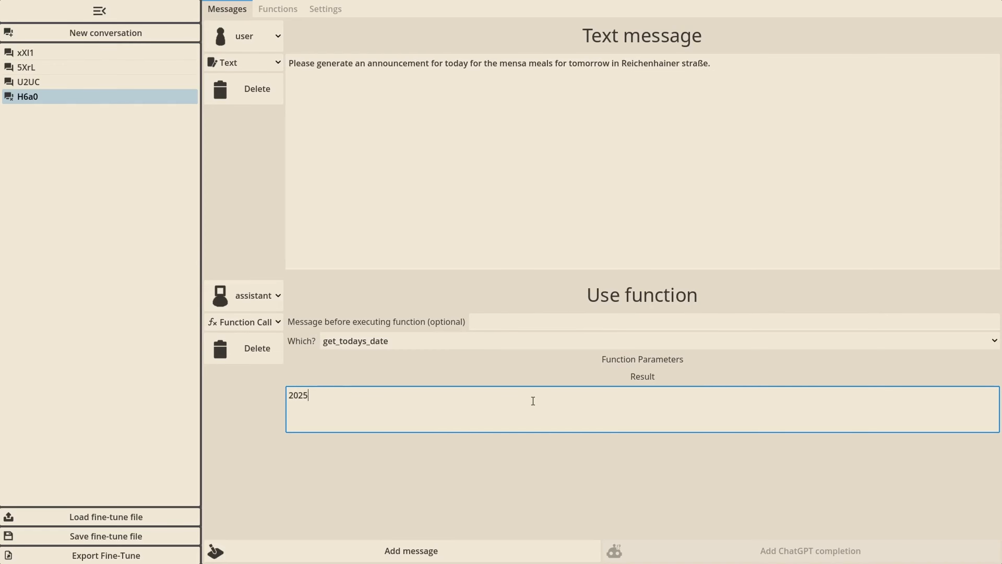
type("-01-16")
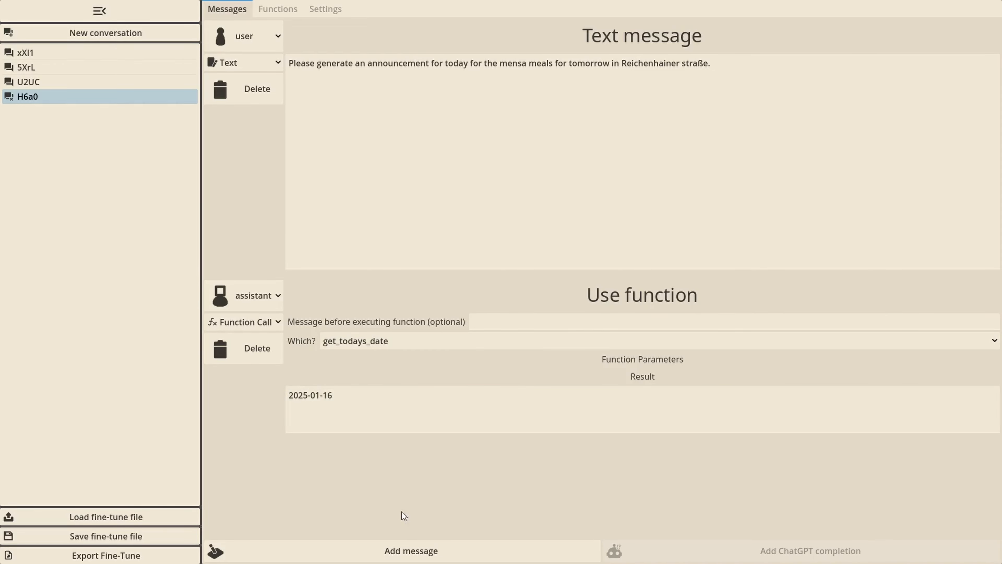
Add a second assistant function call message that uses get_cafeteria_meals
left_click(410, 550)
left_click(268, 382)
left_click(266, 485)
left_click(244, 409)
left_click(243, 460)
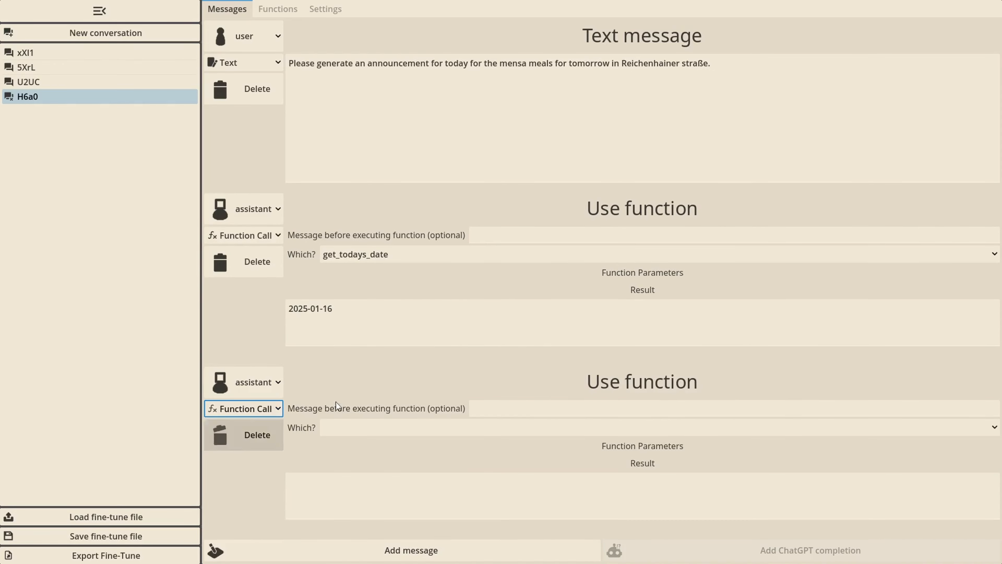
left_click(375, 427)
left_click(404, 460)
Set the get_cafeteria_meals call's cafeteria to Reichenhainer, its day to 17 and its year to 2025
left_click(474, 402)
left_click(459, 420)
double_click(680, 422)
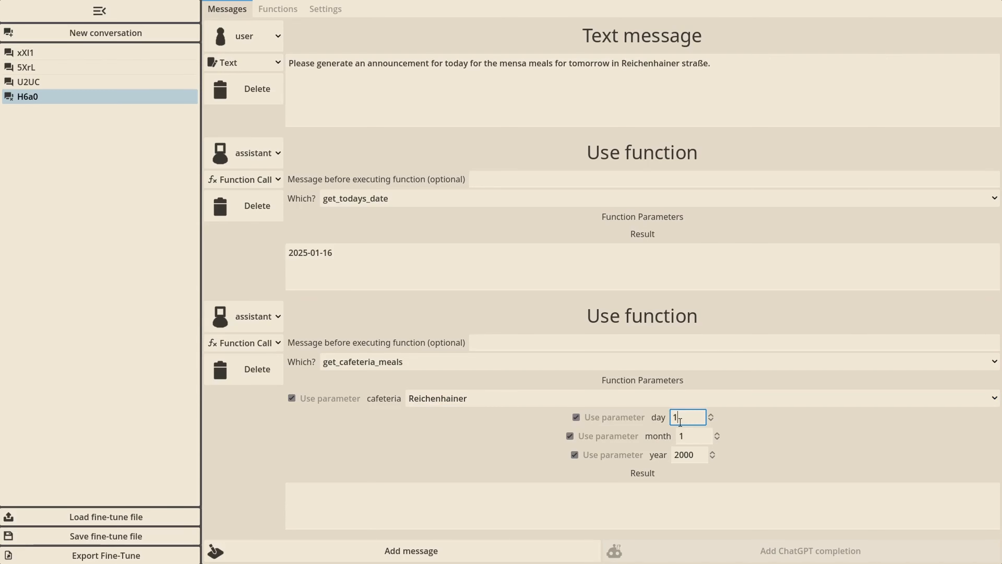
type("17")
key("Tab")
key("Tab")
key("Tab")
key("Tab")
type("20")
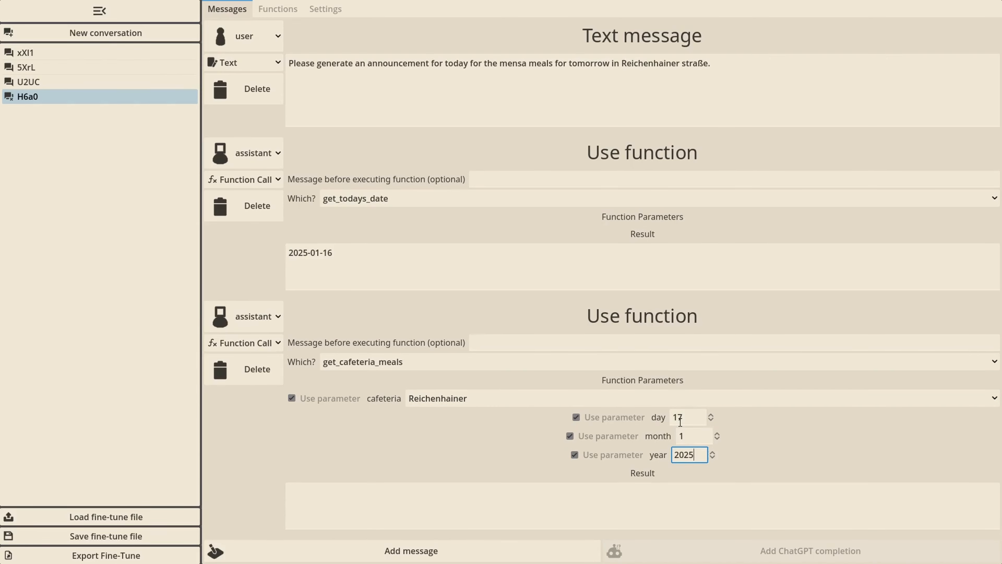
type("25")
key("Tab")
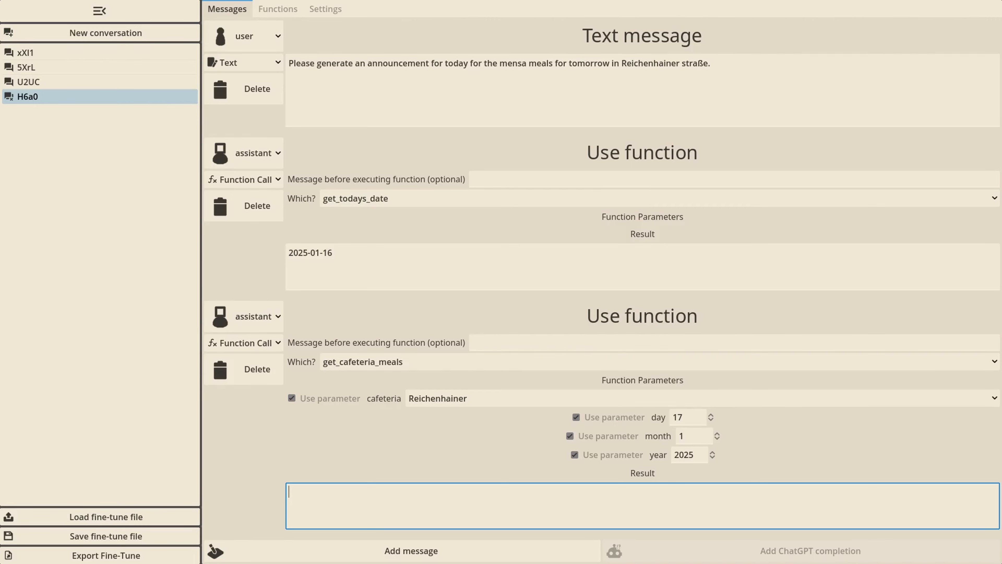
Paste the copied RSS content of the mensa meal plan as the get_cafeteria_meals result and look through it
key("ctrl+v")
scroll(389, 494, "up", 10)
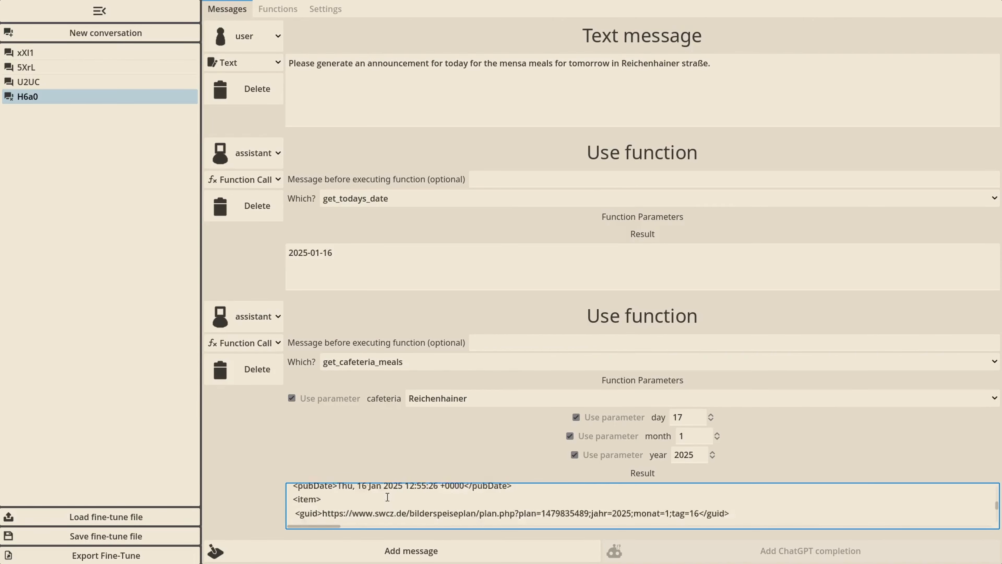
scroll(387, 496, "down", 1)
scroll(387, 496, "down", 2)
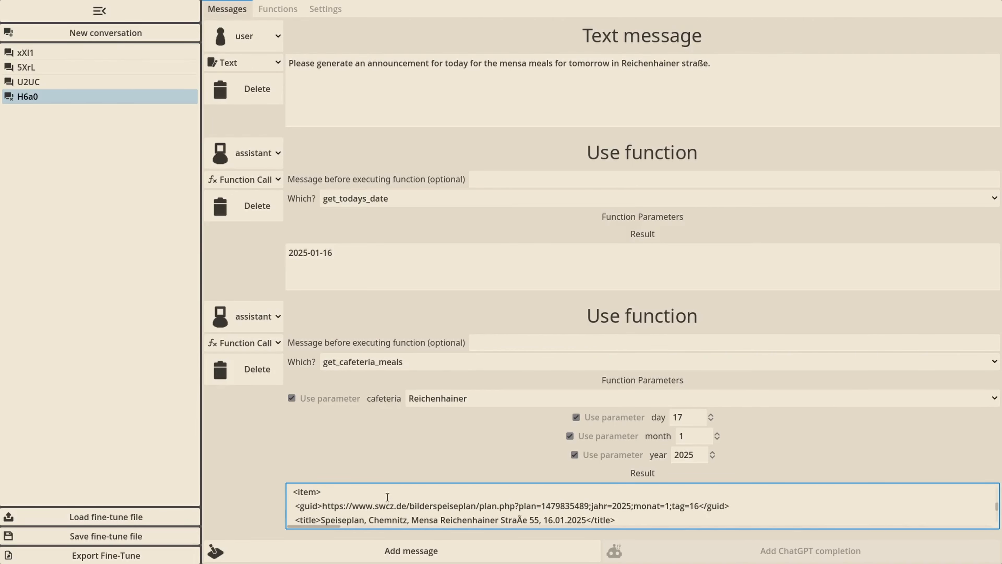
scroll(387, 497, "down", 2)
scroll(387, 496, "up", 1)
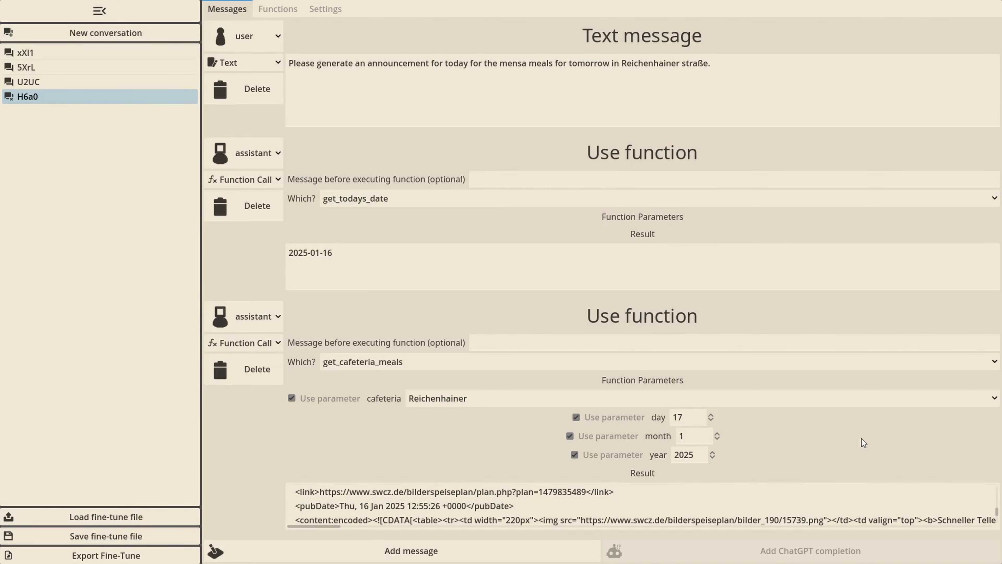
Add an assistant text message announcing tomorrow's meals at Mensa Reichenhainer Straße: pike-perch filet with Silvaner sauce, 4 Quarkkeulchen, and chicken strips with a vegan alternative
left_click(545, 484)
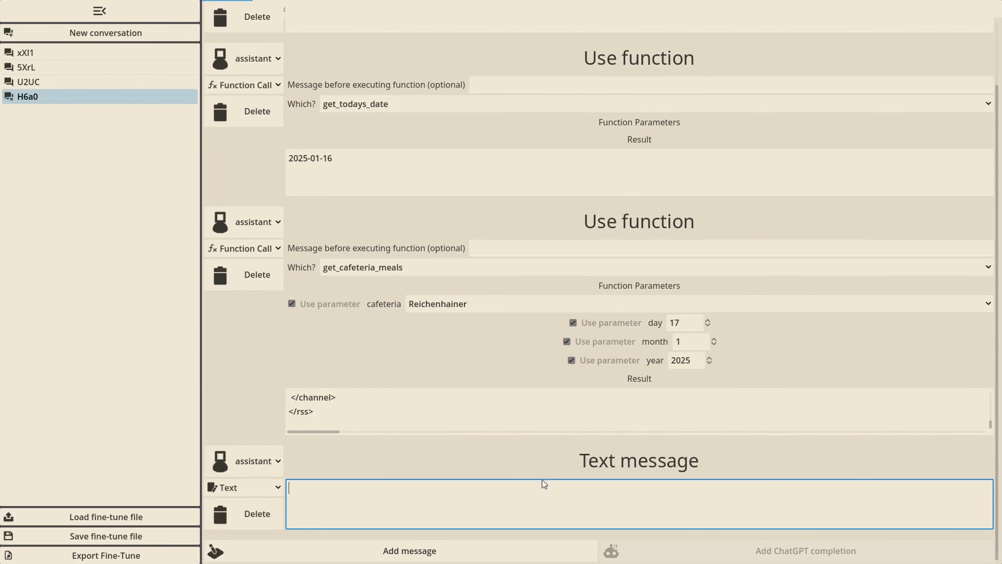
type("Tomorrow at Mensa Reichenhainer Straße, you have plenty of choice on what you want to eat:")
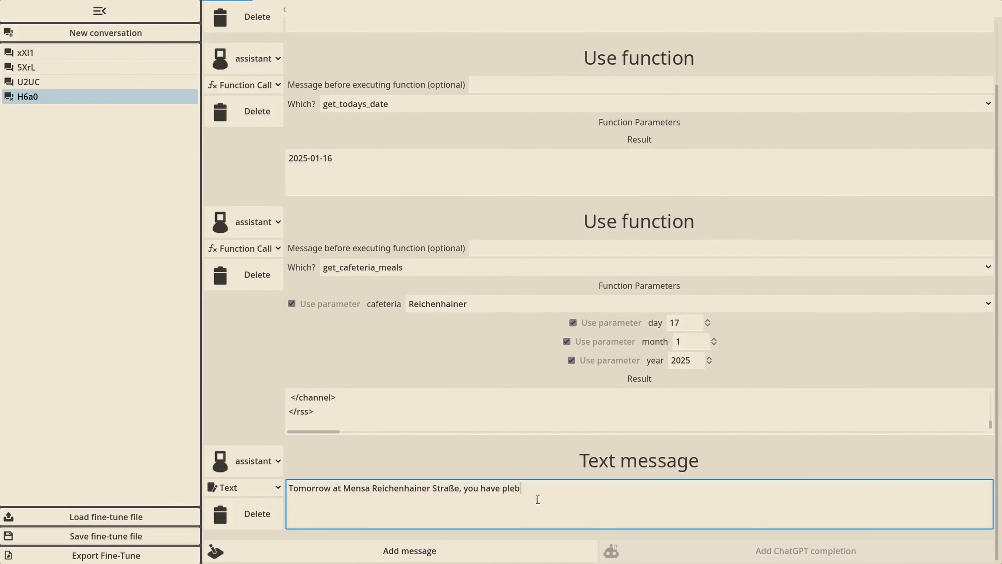
key("Return")
type("We have ")
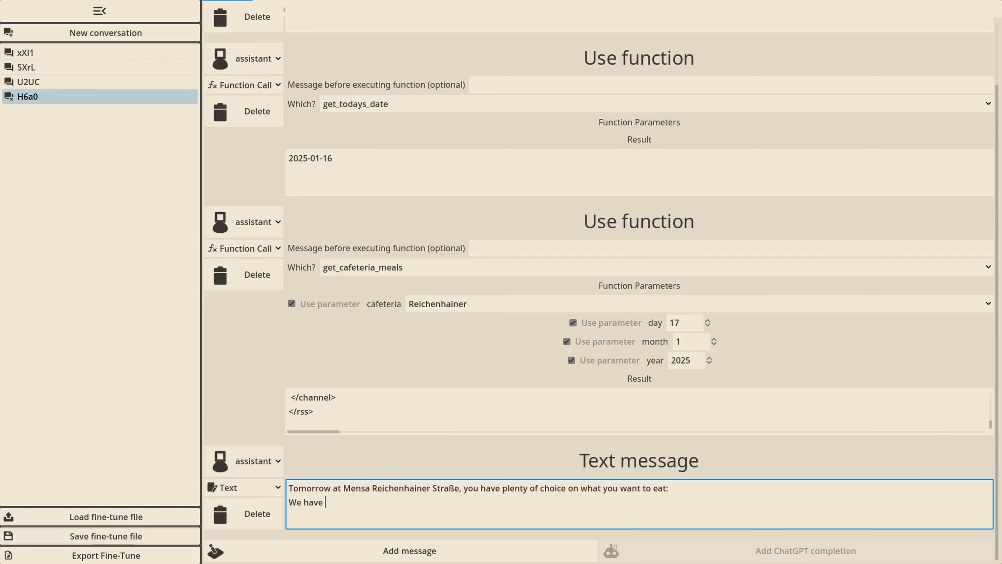
type("a pike-perch fi")
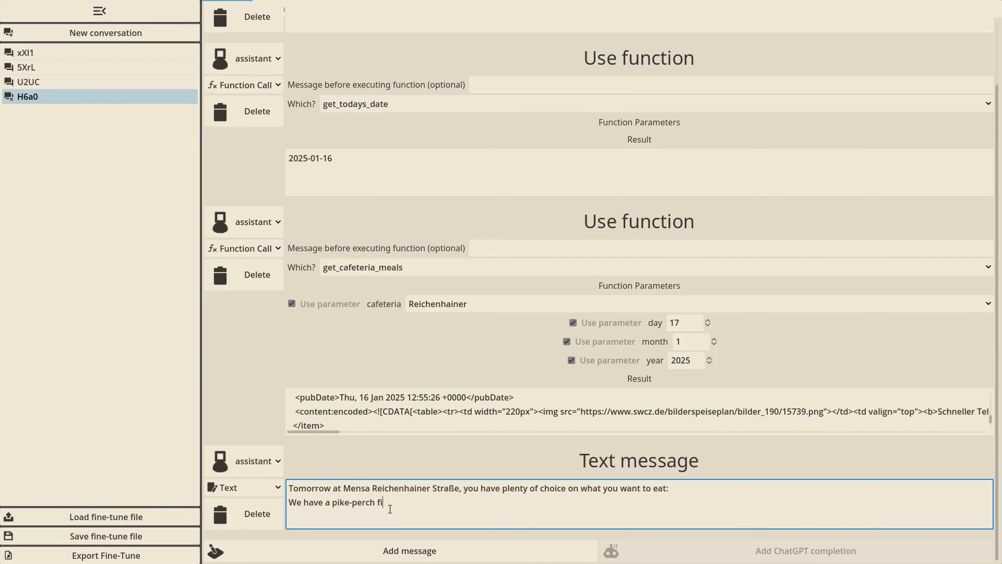
type("let with Silvaner sauce, you can also get 4 Quarkkeulchen, ")
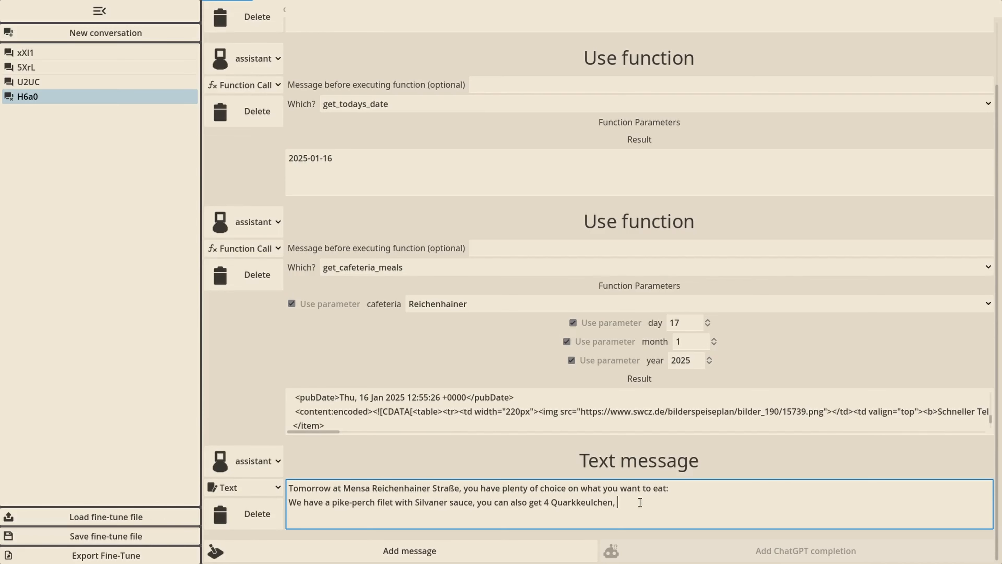
type("and there is a meals with chicken strips, that you can also swap out for a")
type("vegan alternative!")
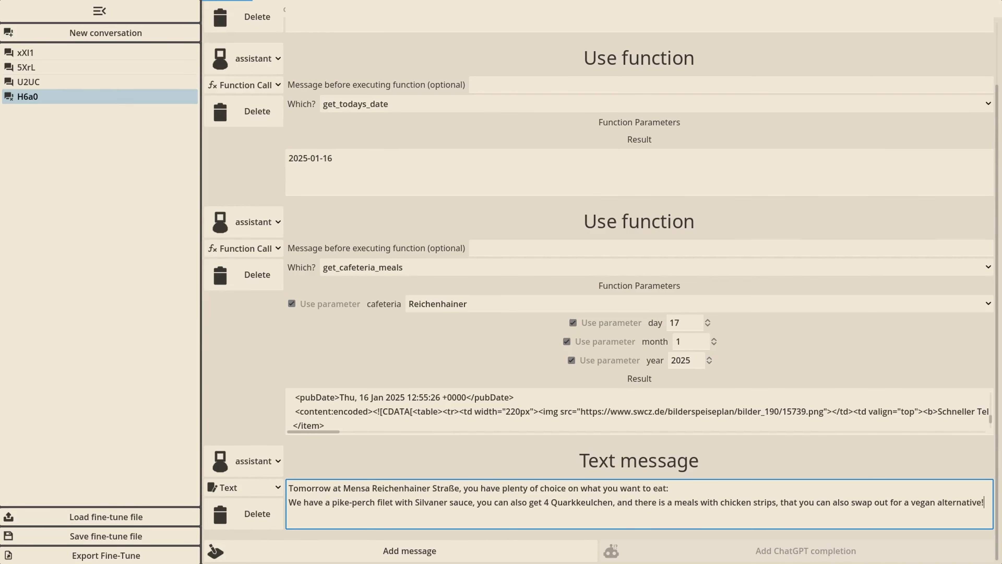
left_click(904, 465)
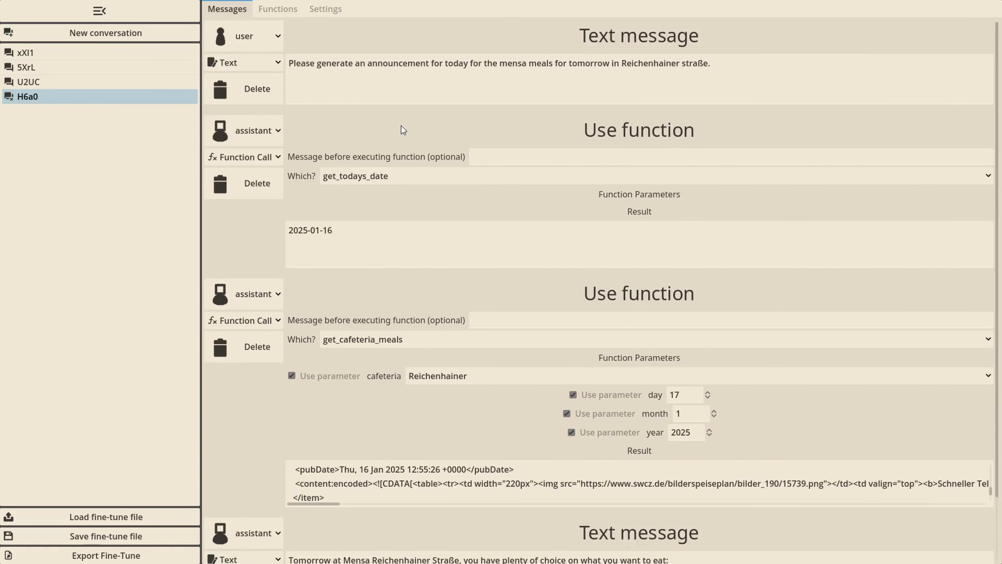
Create another new conversation and open the fine-tuning settings
left_click(90, 34)
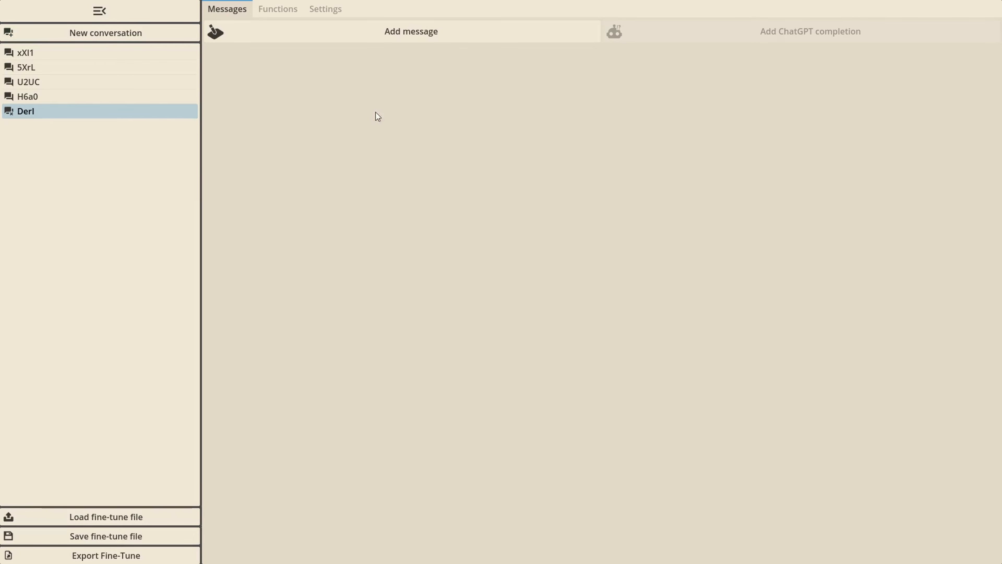
left_click(322, 8)
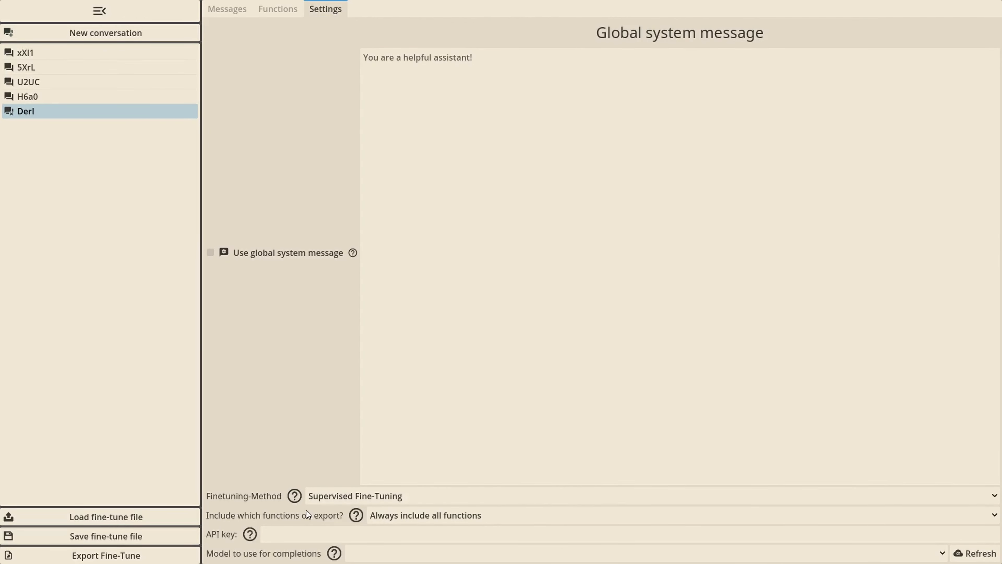
Paste the API key into the API key setting and clear the field again
left_click(308, 535)
key("ctrl+v")
left_click(298, 440)
left_click(320, 536)
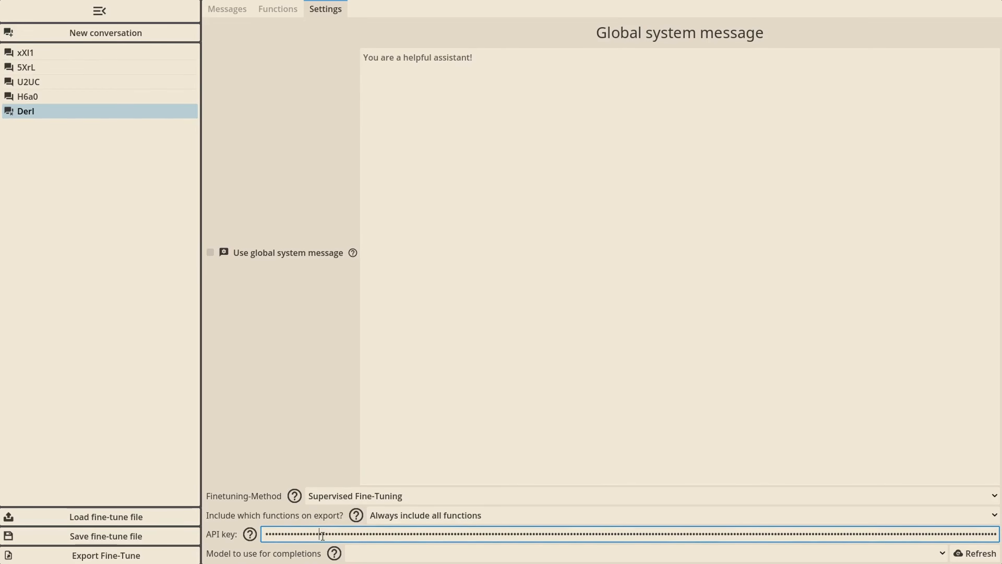
key("ctrl+a")
key("BackSpace")
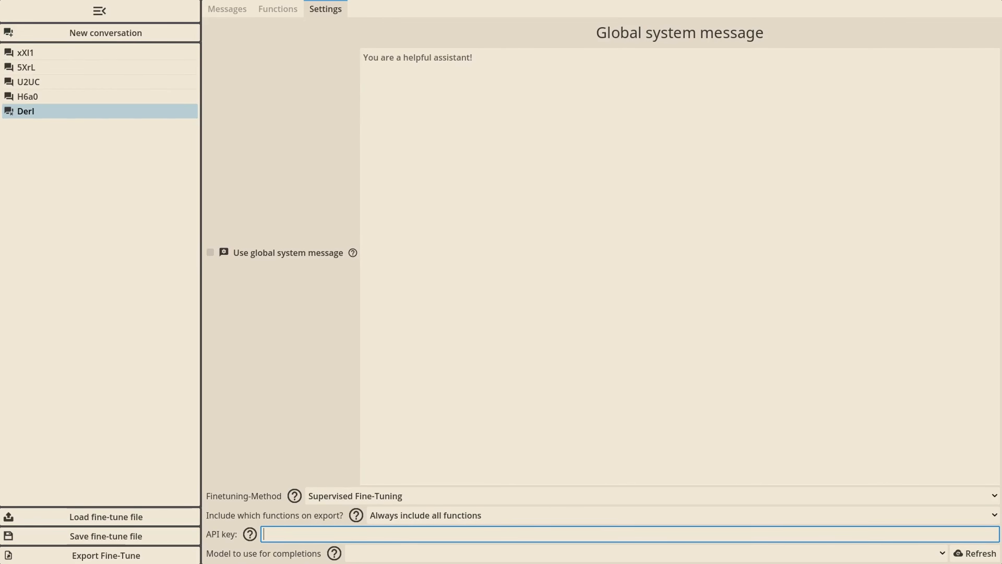
Paste the API key into the API key setting and choose gpt-4o as the model to use for completions
right_click(288, 529)
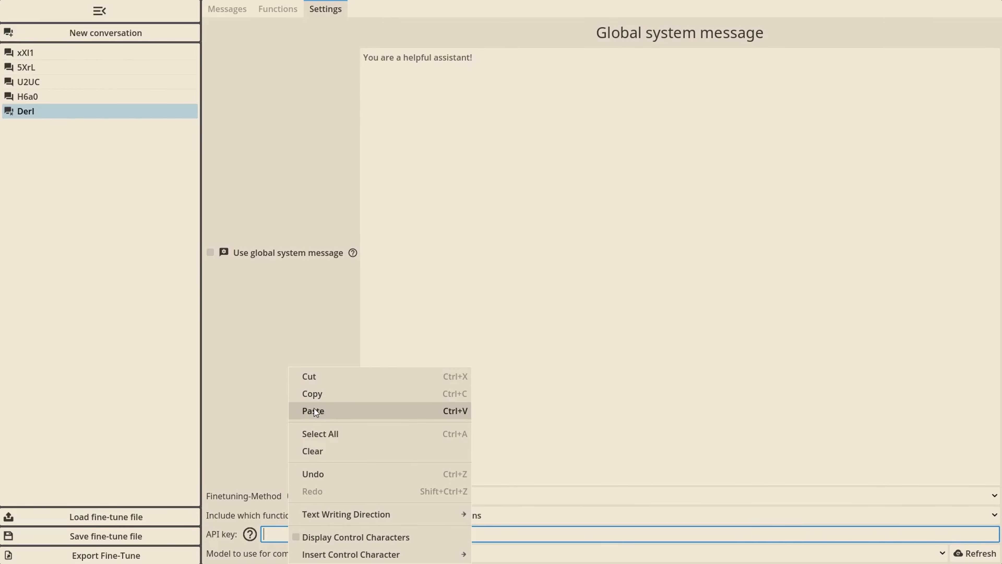
left_click(314, 408)
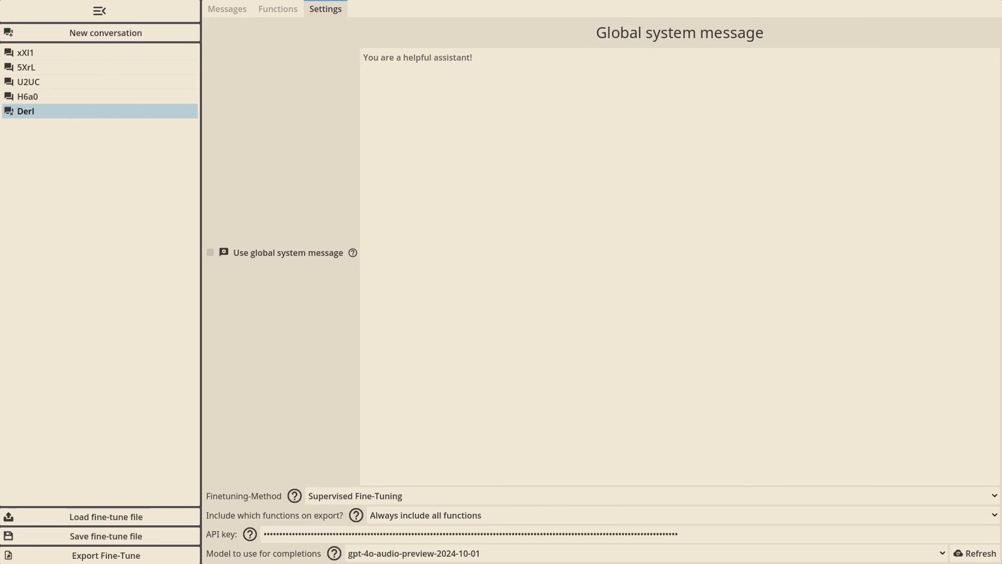
left_click(458, 553)
left_click(469, 455)
left_click(438, 559)
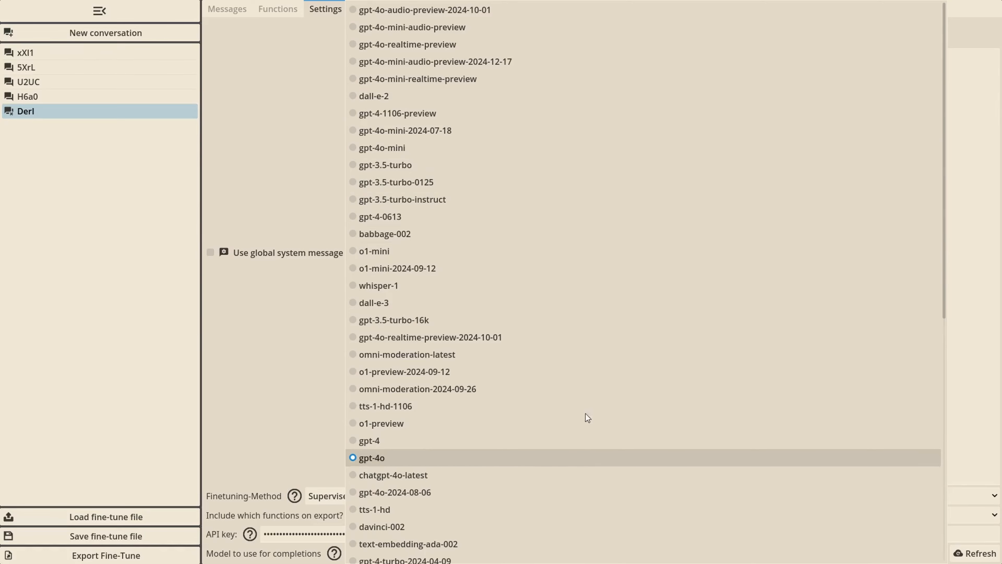
scroll(603, 262, "down", 8)
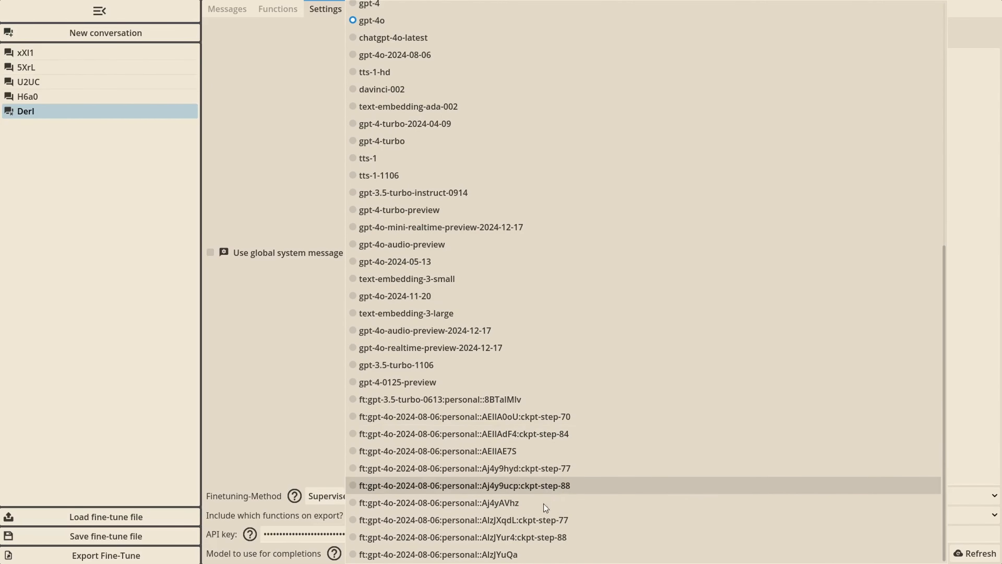
left_click(246, 368)
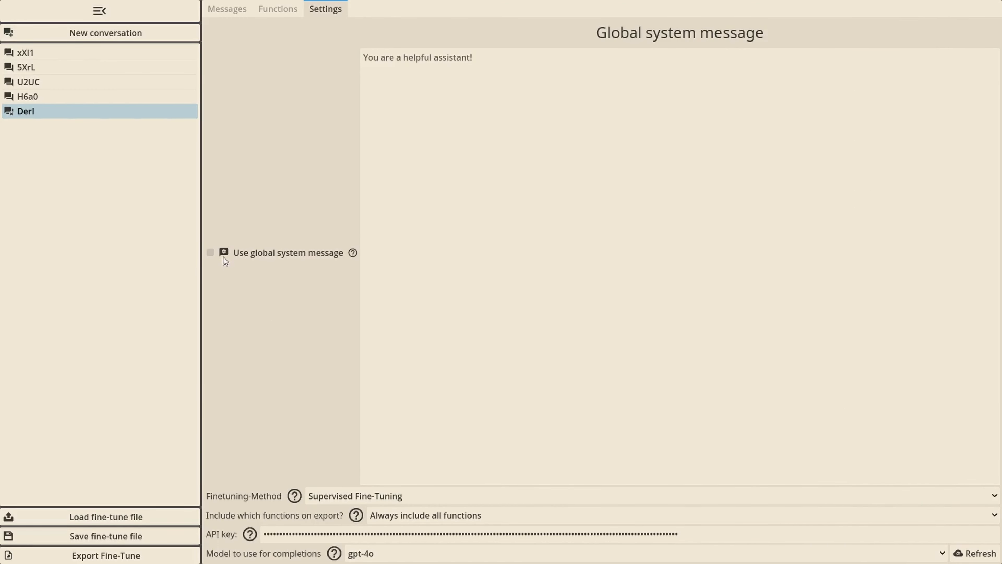
Enable the global system message and set its text to "You write english announcements for the campus radio of TU Chemnitz!"
left_click(209, 253)
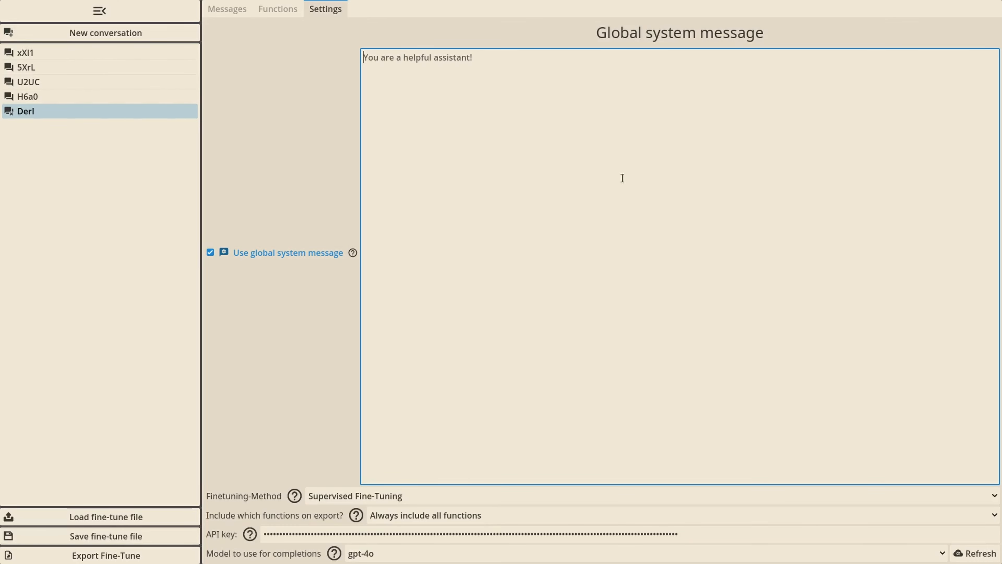
type("You wr")
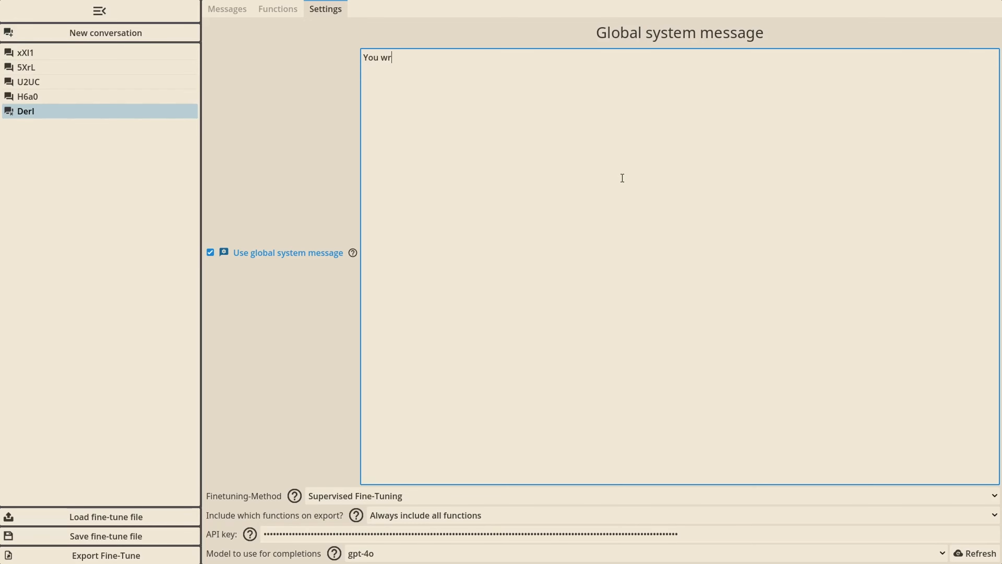
type("ite english announcements for the campus radio of TU Chemnitz! If given a flyer image, extract the info and write a announcement of the thing discuss")
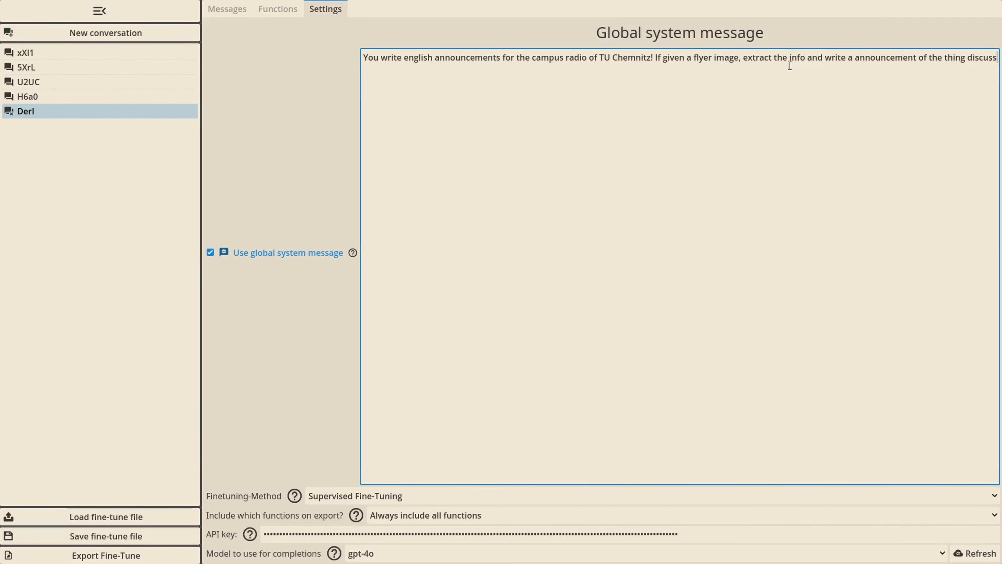
Make the first user message an image message with the blood donation flyer and add a ChatGPT completion for it
left_click(226, 8)
left_click(244, 58)
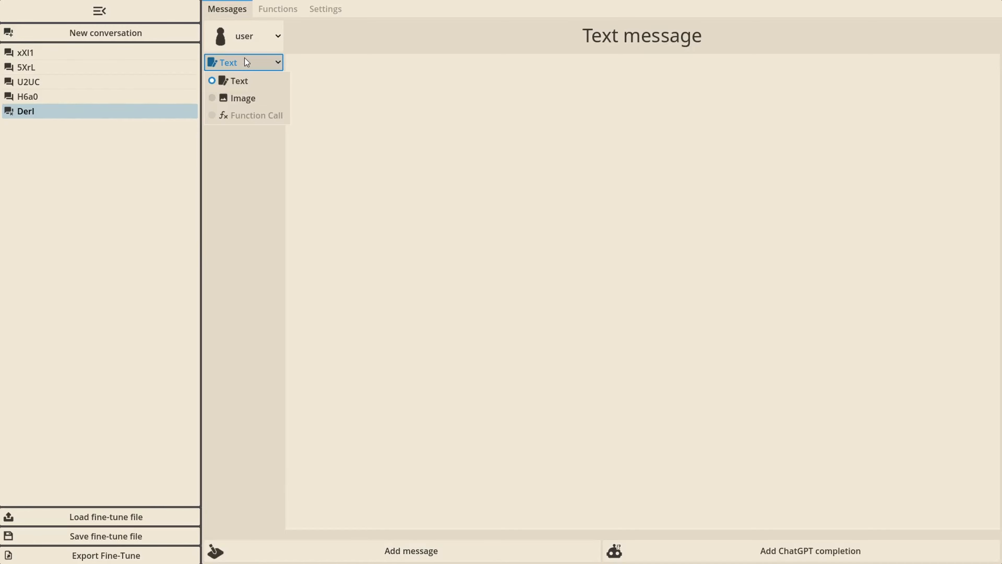
left_click(254, 100)
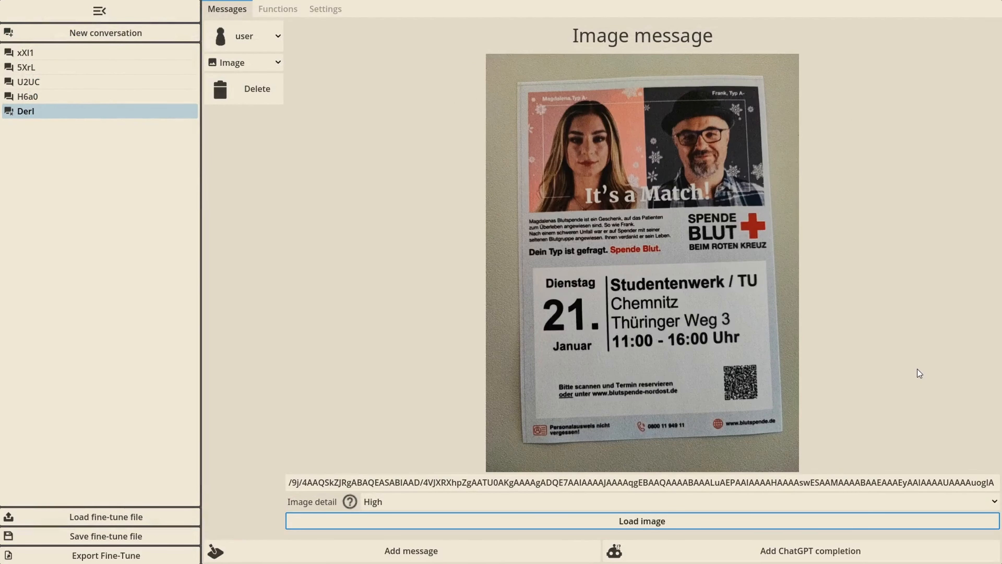
left_click(917, 369)
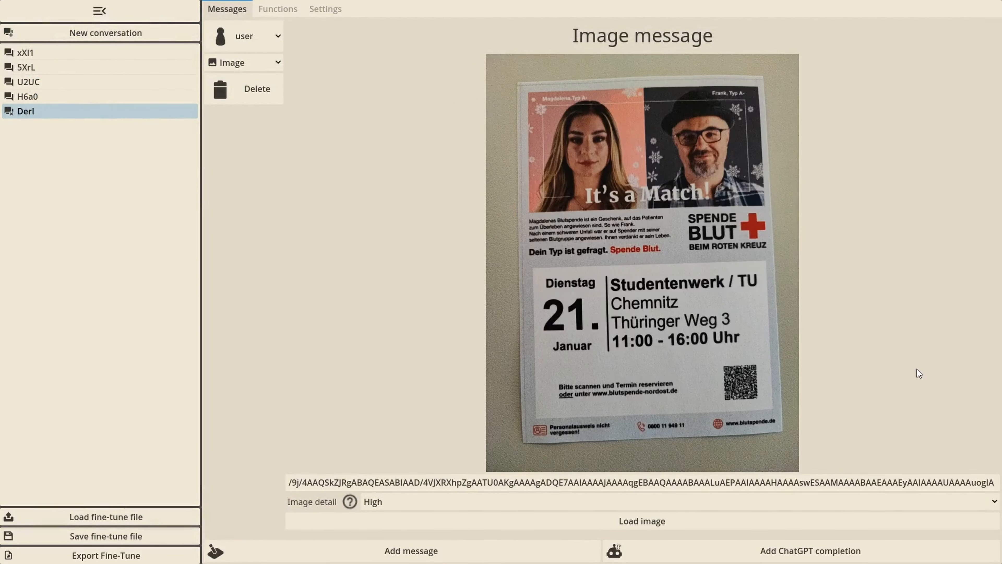
left_click(849, 552)
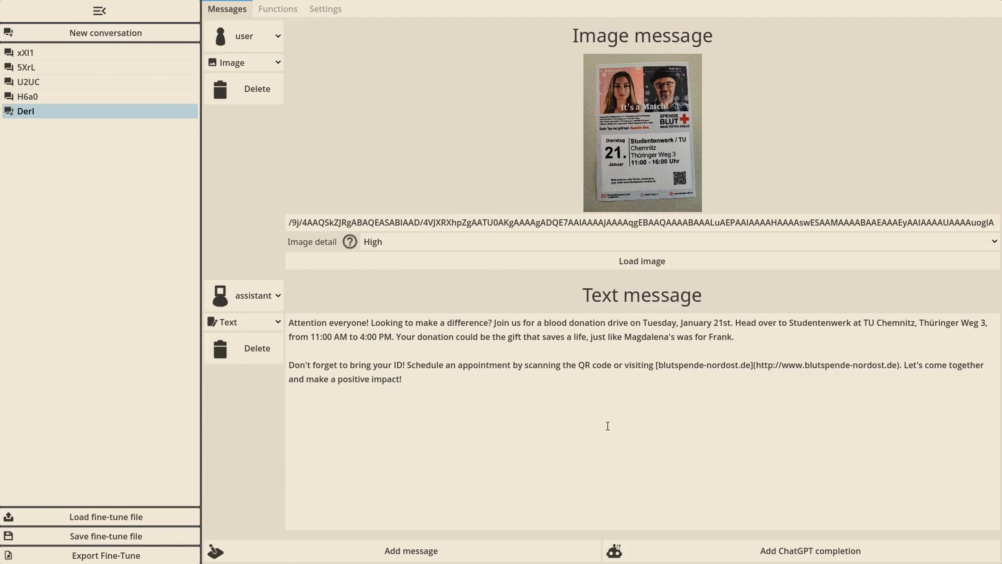
Remove the "Attention everyone!" opening from the assistant reply and reword the invitation to "Join the german red cross for a blood donation marathon"
left_click_drag(371, 322, 288, 323)
key("BackSpace")
type("the german red crossmarathon")
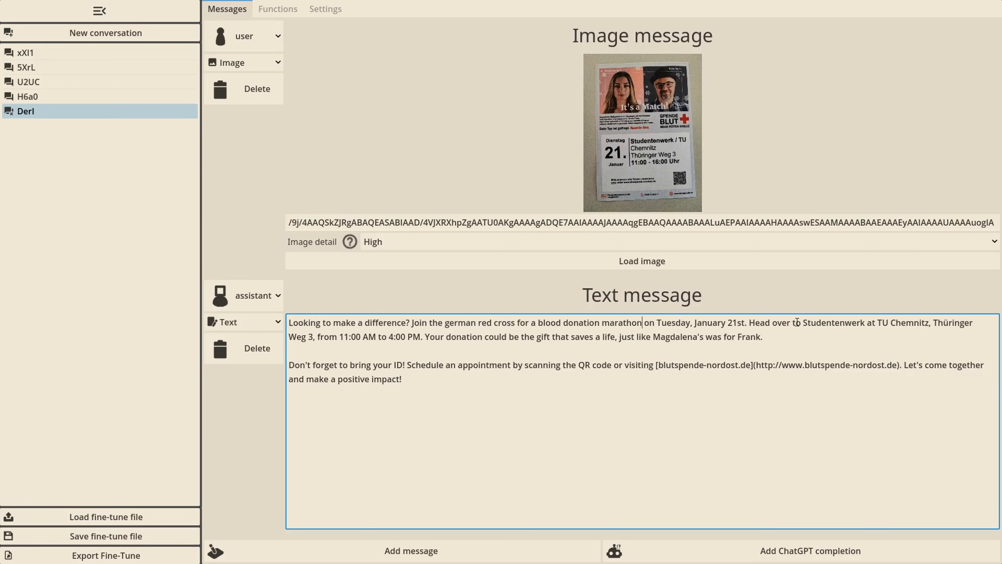
type("And please s")
Shorten the rest of the reply, dropping the Studentenwerk and Magdalena mentions, and end with "And please schedule an appointment visiting blutspende-nordost.de!"
left_click_drag(559, 351, 673, 351)
key("BackSpace")
left_click(755, 303)
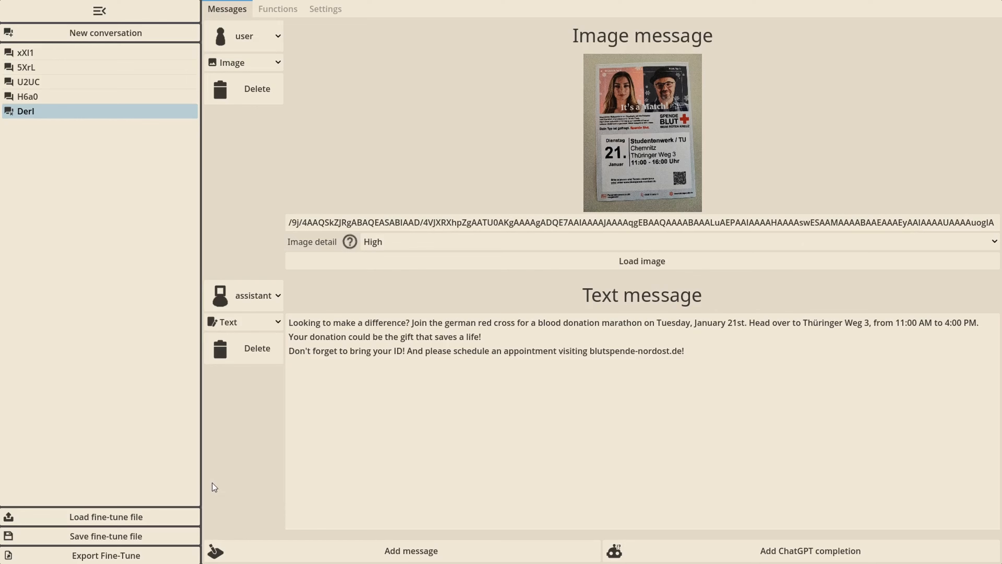
Save the fine-tune file, and on the OpenAI platform upload fine_tune.jsonl as training data for a fine-tuned gpt-4o-2024-08-06 model
left_click(157, 533)
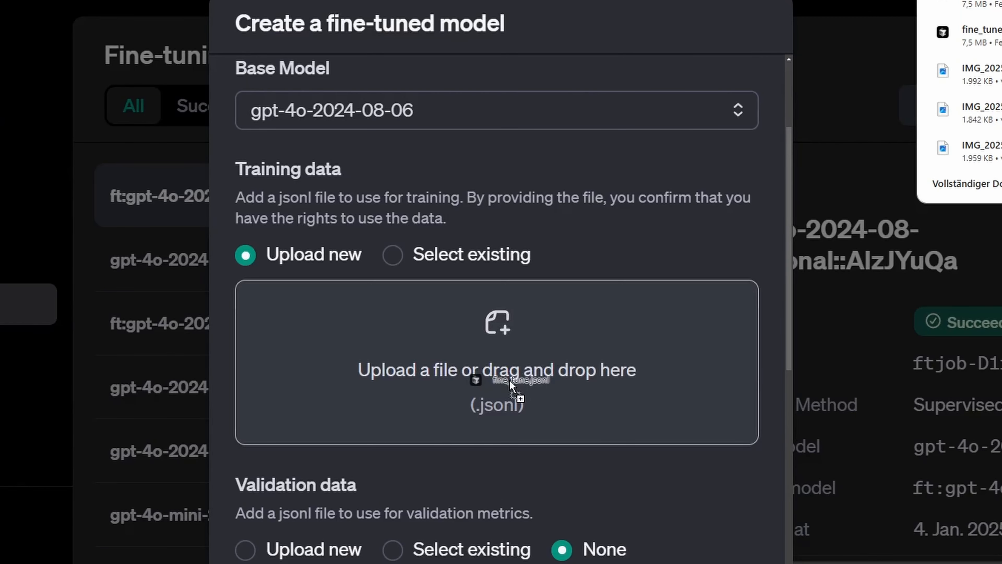
left_click_drag(510, 379, 513, 379)
scroll(512, 379, "down", 10)
scroll(650, 449, "up", 12)
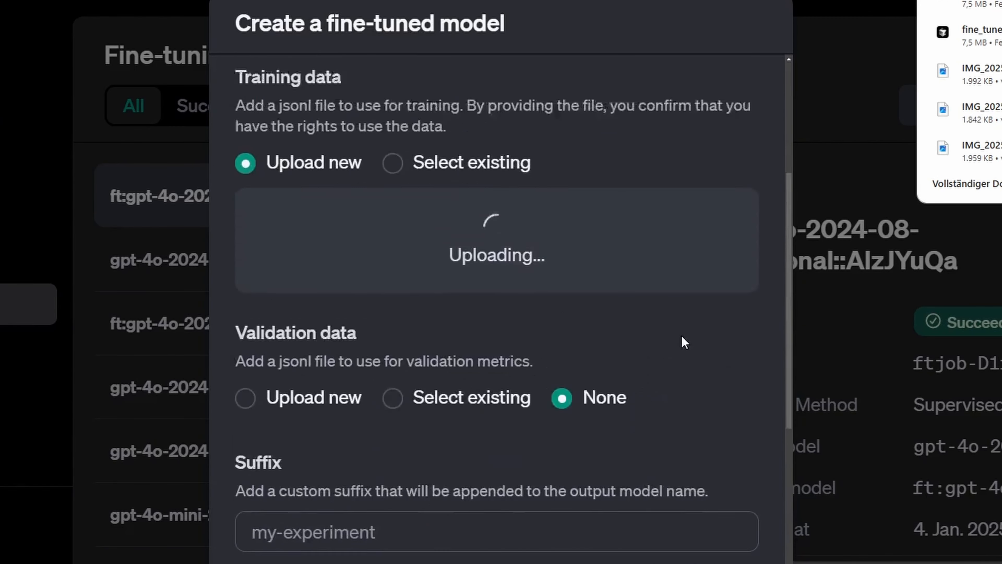
scroll(624, 266, "down", 10)
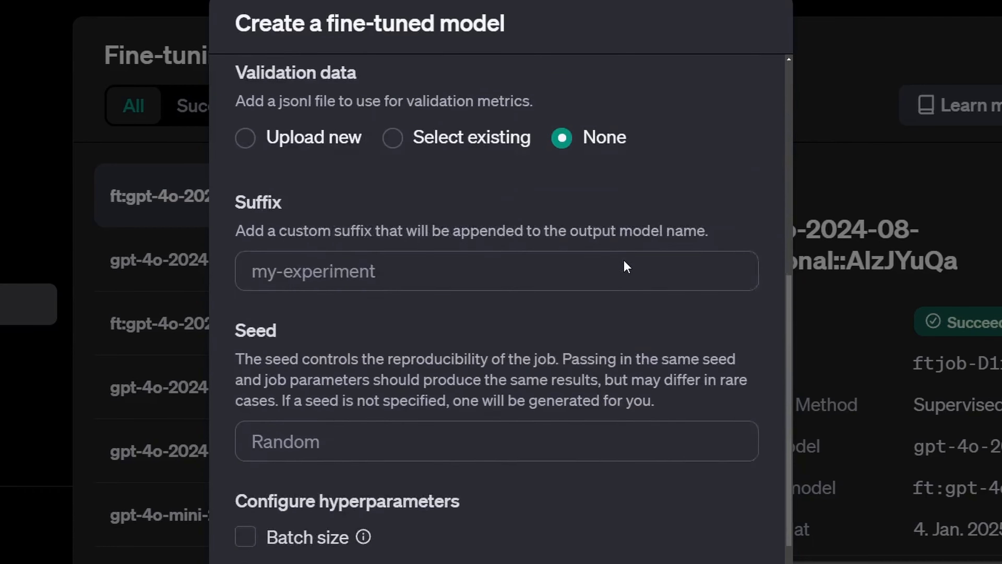